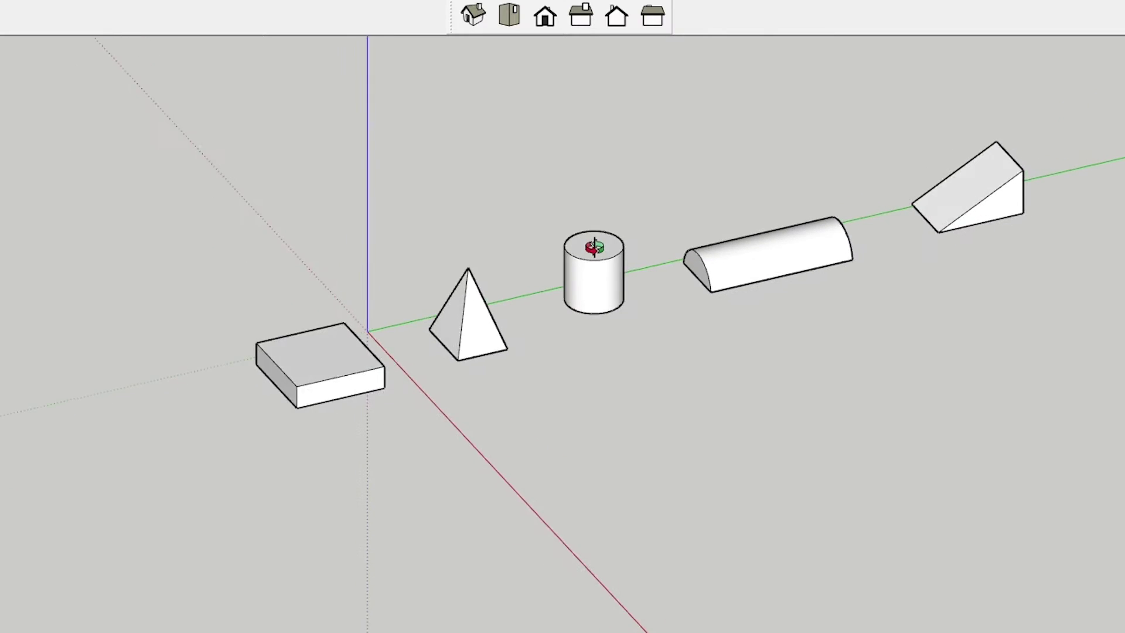
Orbit the five forms, try front and right views, then frame the cuboid alone from above
middle_drag(721, 241, 740, 241)
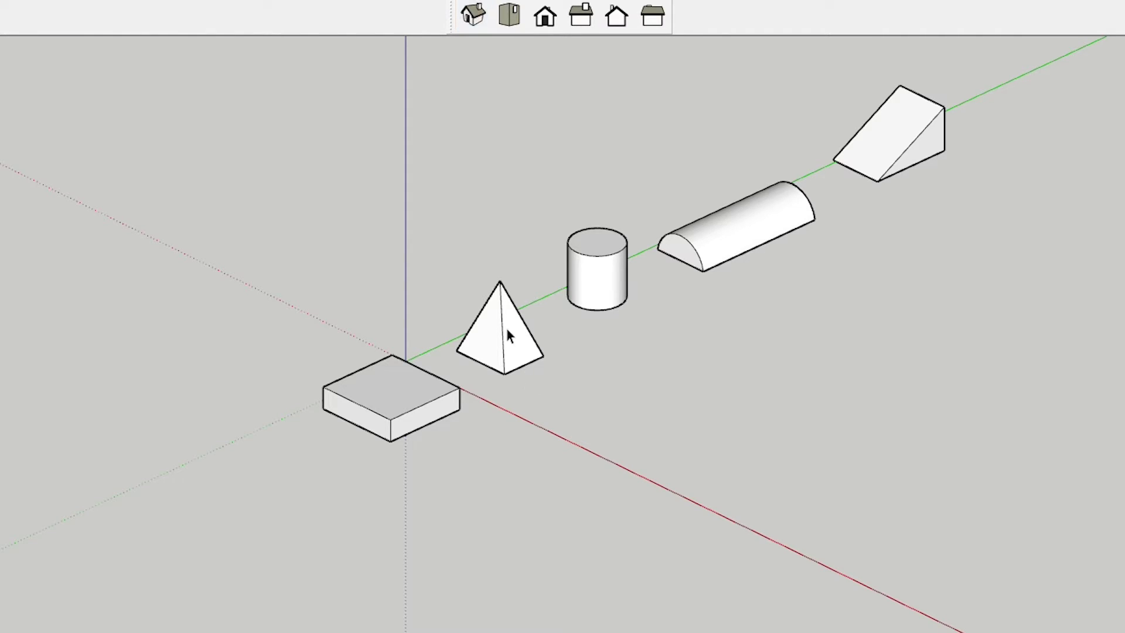
mouse_move(658, 329)
middle_down()
mouse_move(512, 311)
mouse_move(583, 352)
mouse_move(464, 315)
mouse_move(527, 359)
mouse_move(421, 326)
mouse_move(469, 347)
mouse_move(450, 300)
middle_up()
scroll(468, 325, up, 1)
scroll(509, 326, down, 2)
scroll(502, 304, up, 1)
scroll(401, 325, up, 1)
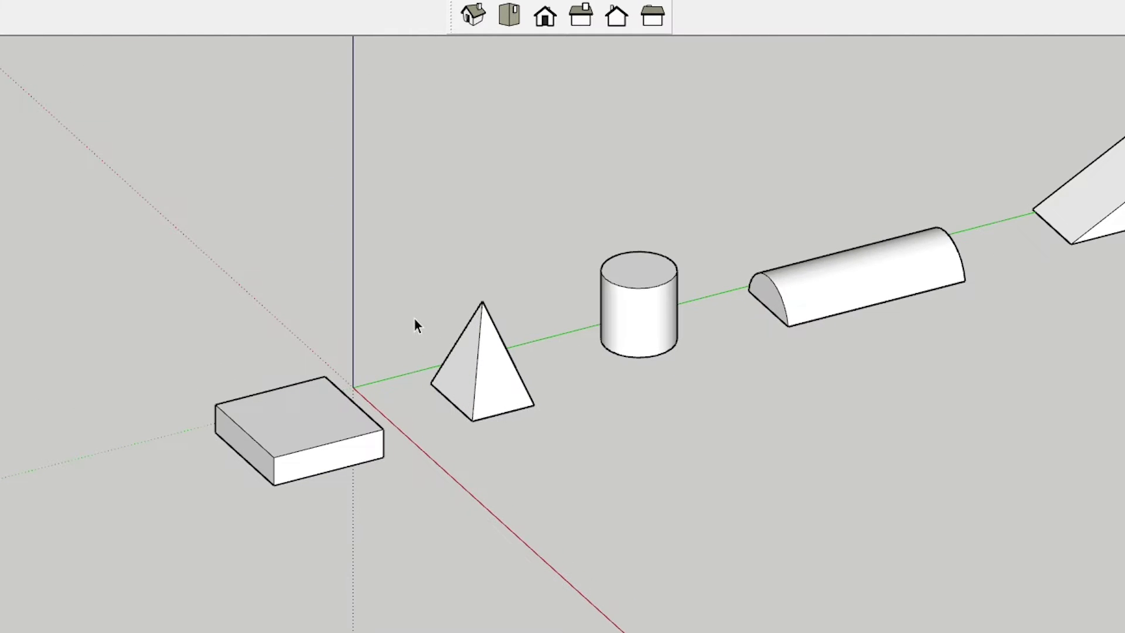
scroll(415, 322, down, 1)
middle_drag(377, 331, 410, 344)
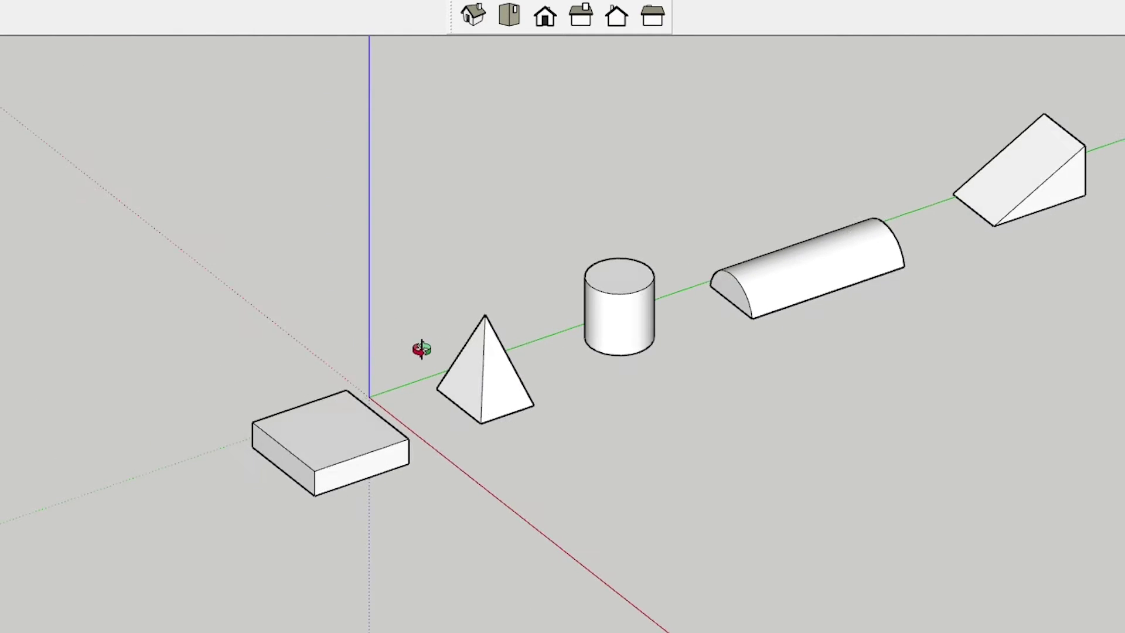
scroll(410, 343, up, 1)
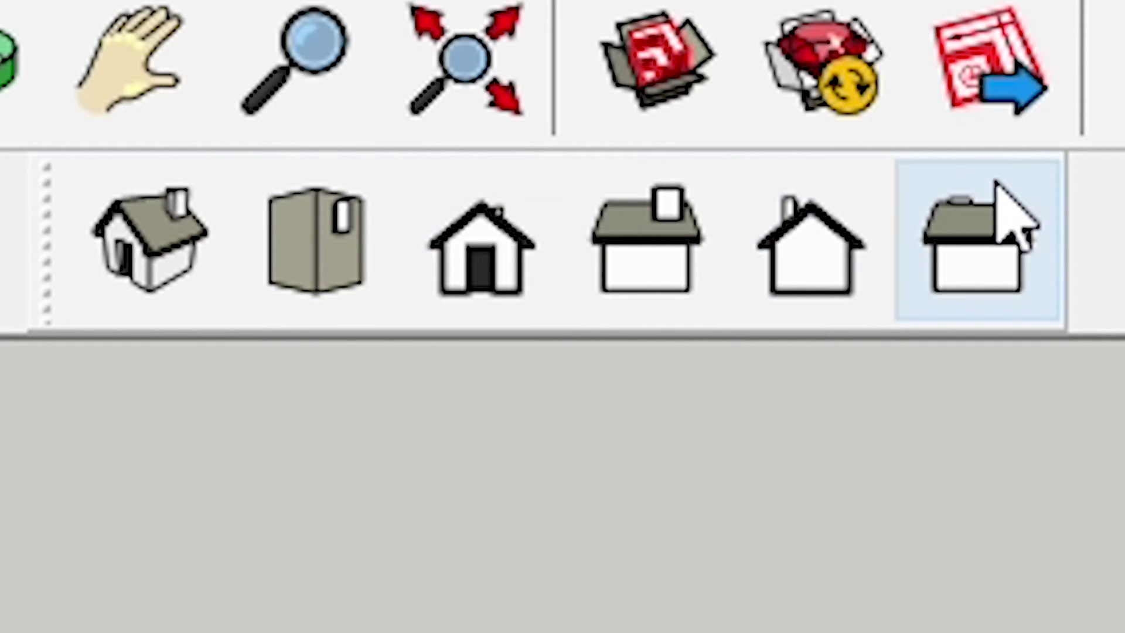
click(468, 197)
click(670, 263)
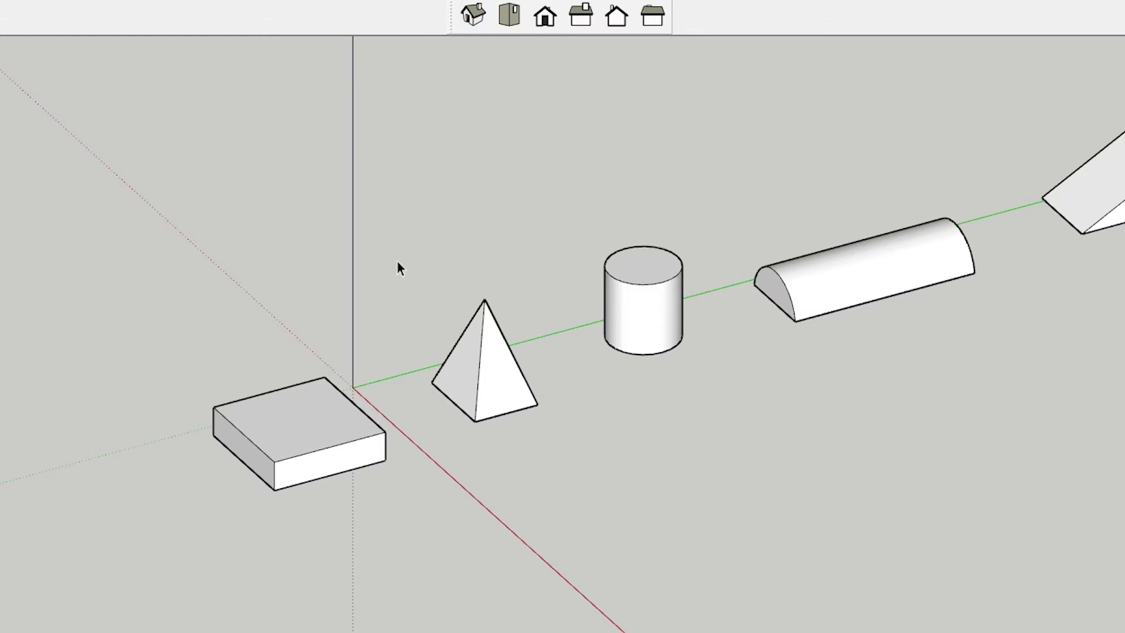
scroll(472, 328, down, 2)
scroll(438, 416, up, 1)
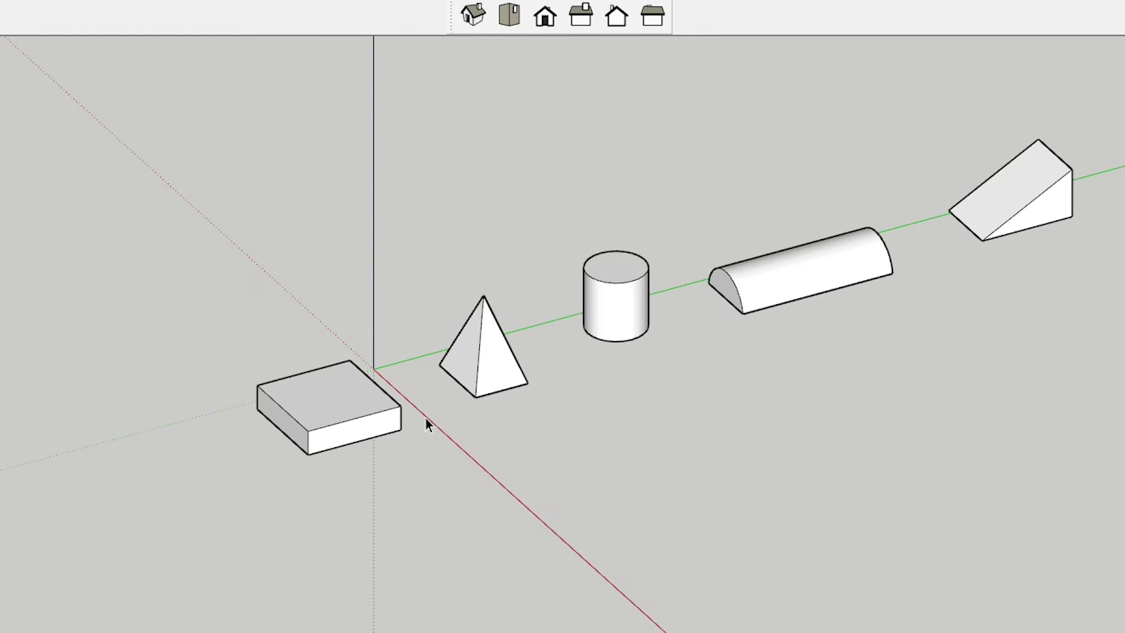
scroll(588, 372, up, 2)
mouse_move(520, 334)
middle_down()
mouse_move(767, 247)
mouse_move(807, 167)
middle_up()
scroll(868, 167, up, 1)
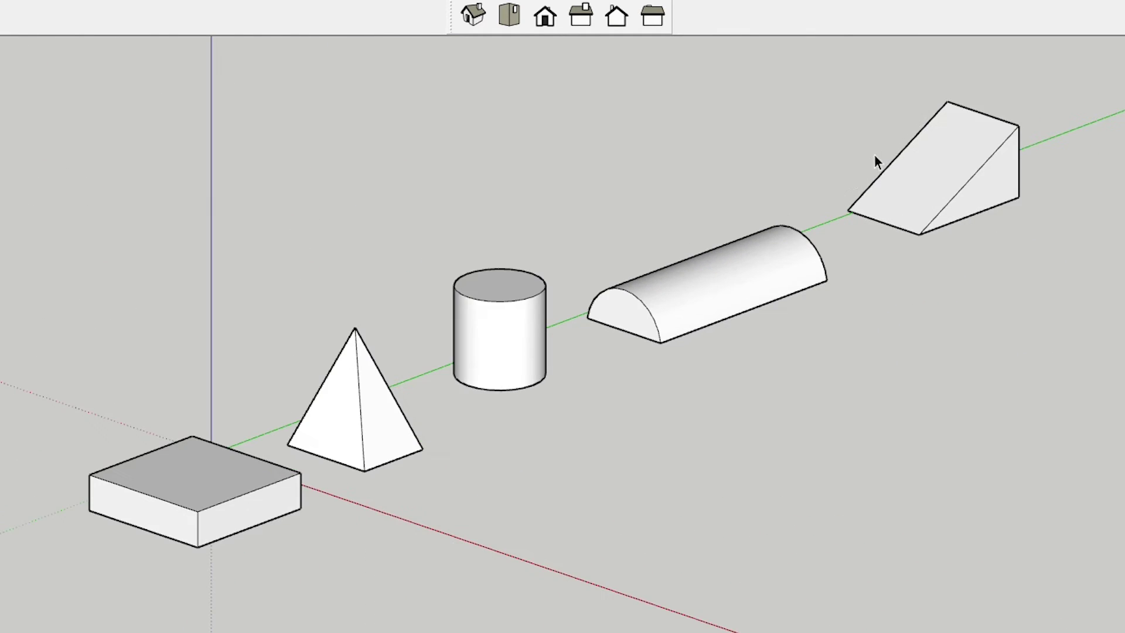
scroll(854, 184, down, 1)
middle_drag(625, 359, 574, 387)
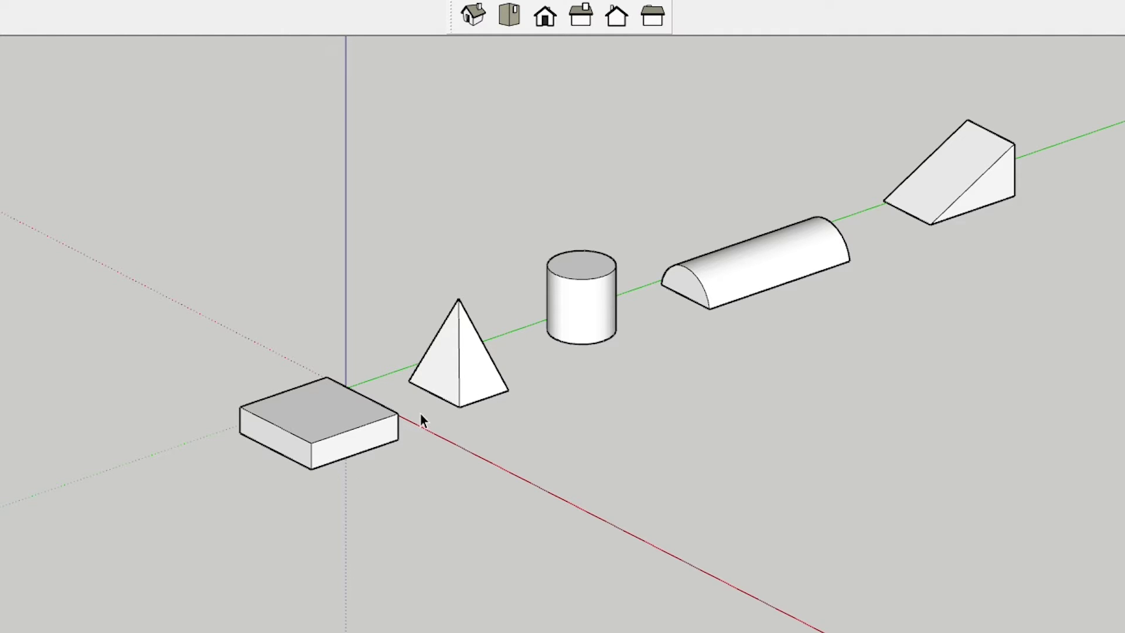
scroll(420, 412, up, 1)
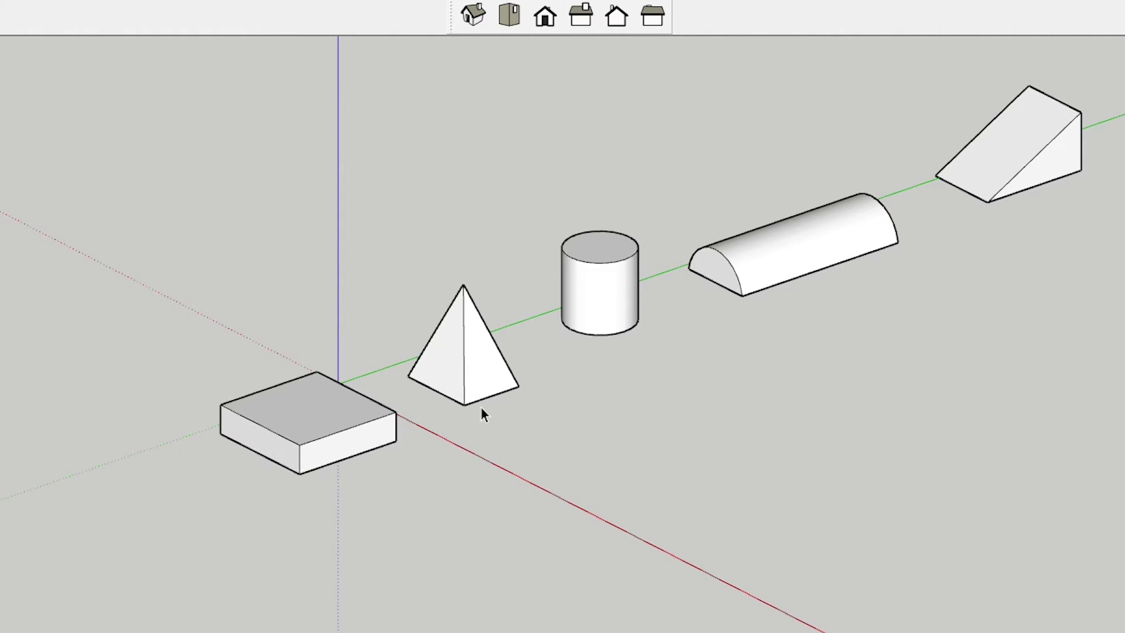
scroll(480, 409, down, 1)
scroll(639, 249, up, 1)
scroll(736, 251, down, 2)
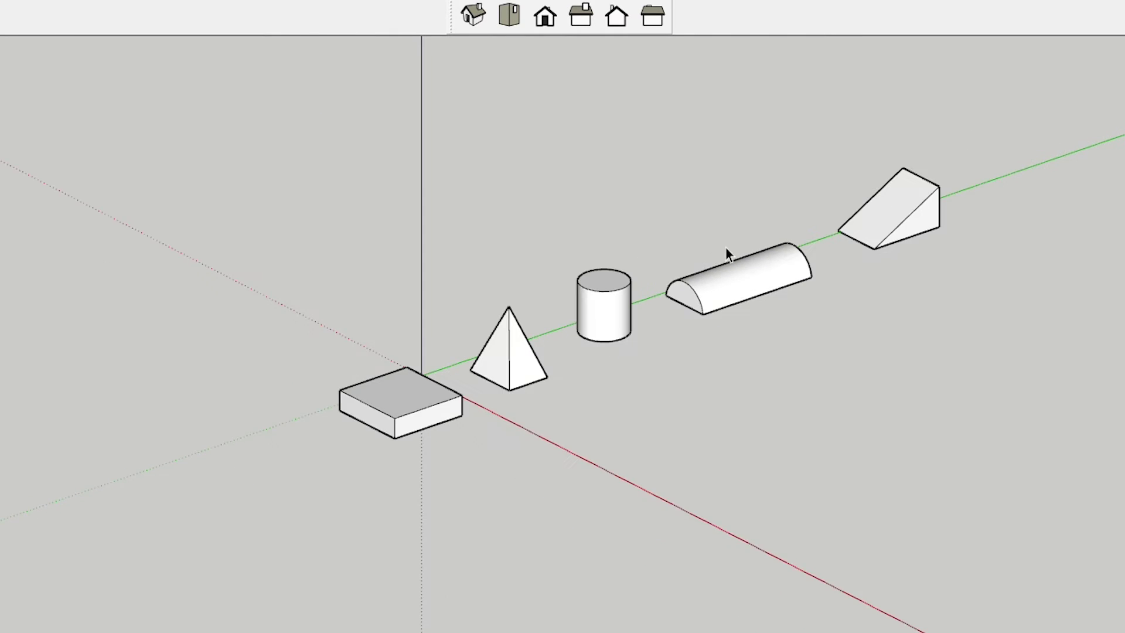
scroll(603, 302, down, 1)
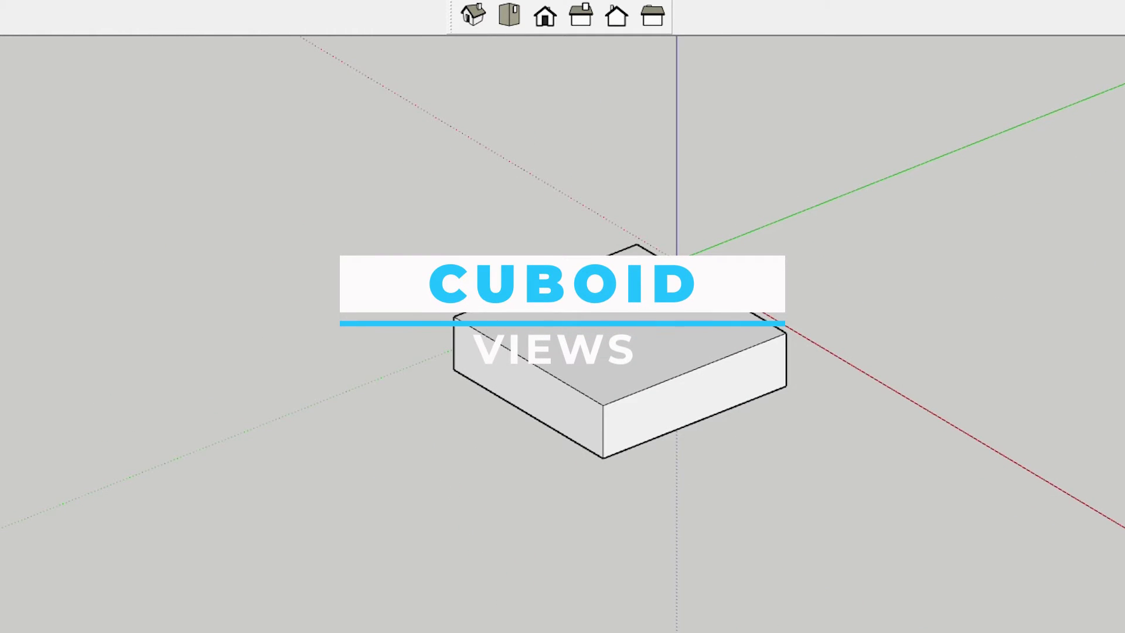
Show the cuboid in Top, Front and Right standard views, then switch views again
middle_drag(599, 345, 461, 352)
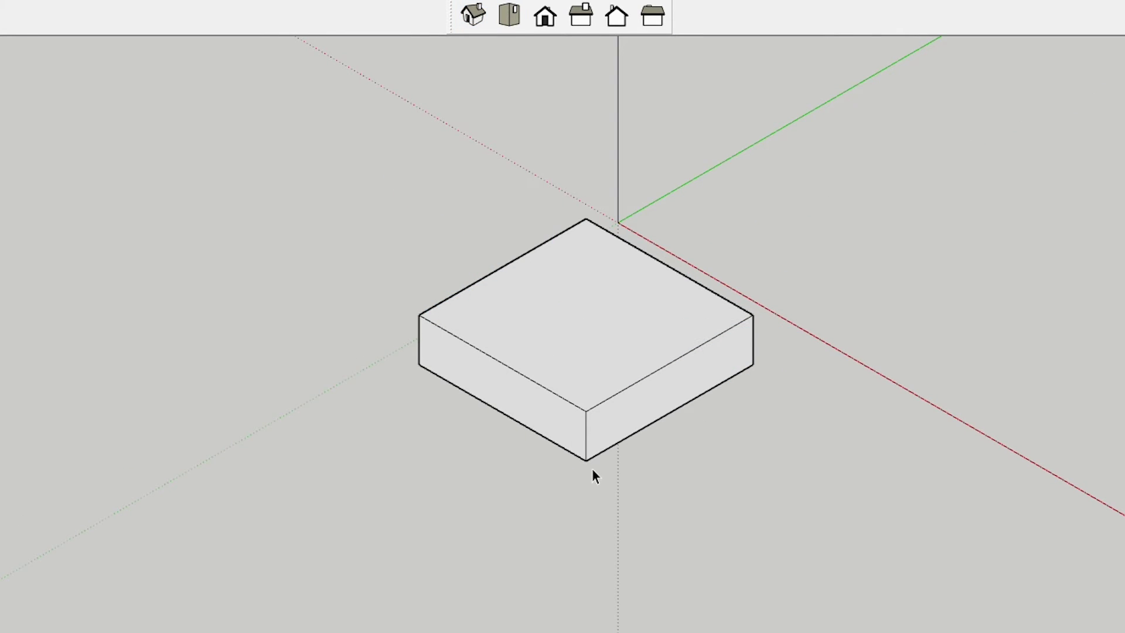
scroll(526, 431, up, 2)
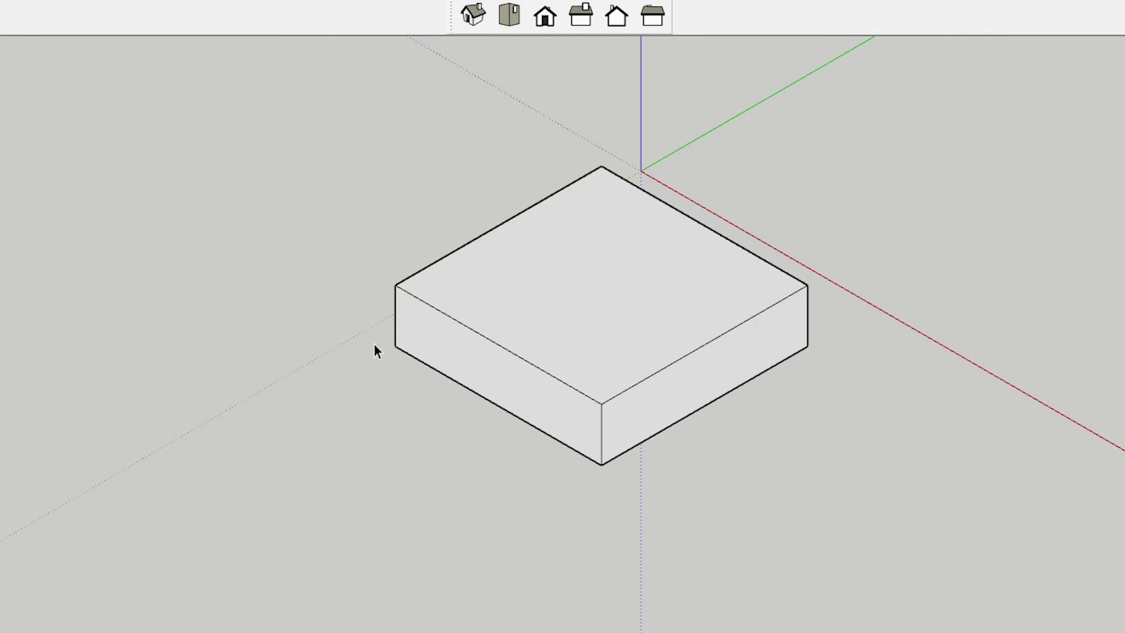
click(509, 15)
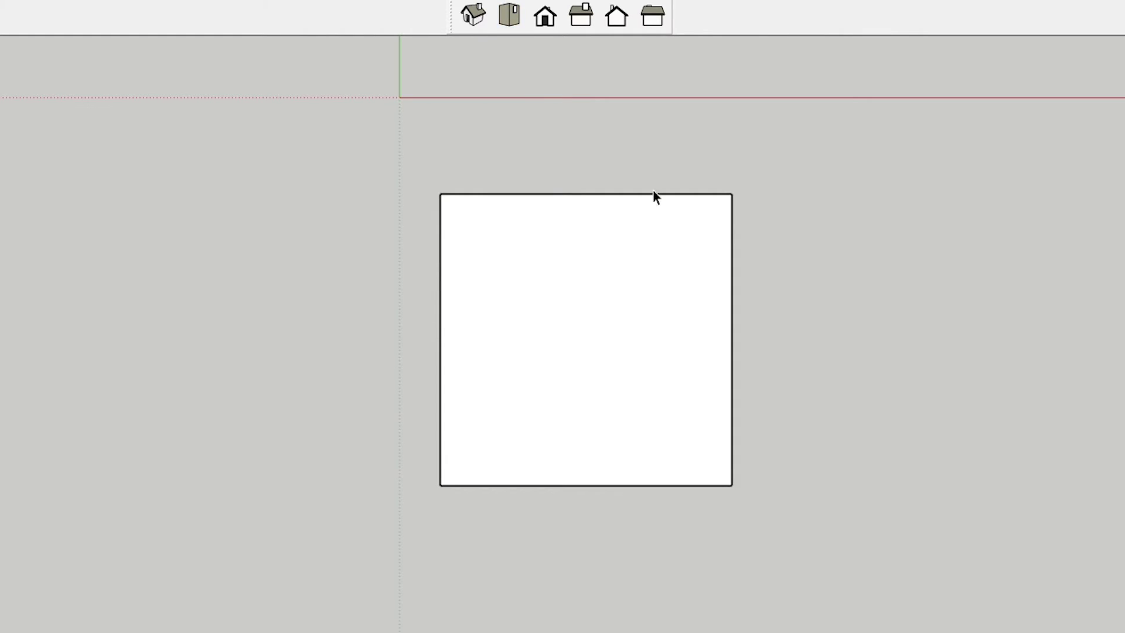
click(547, 18)
scroll(549, 342, up, 2)
scroll(650, 282, up, 2)
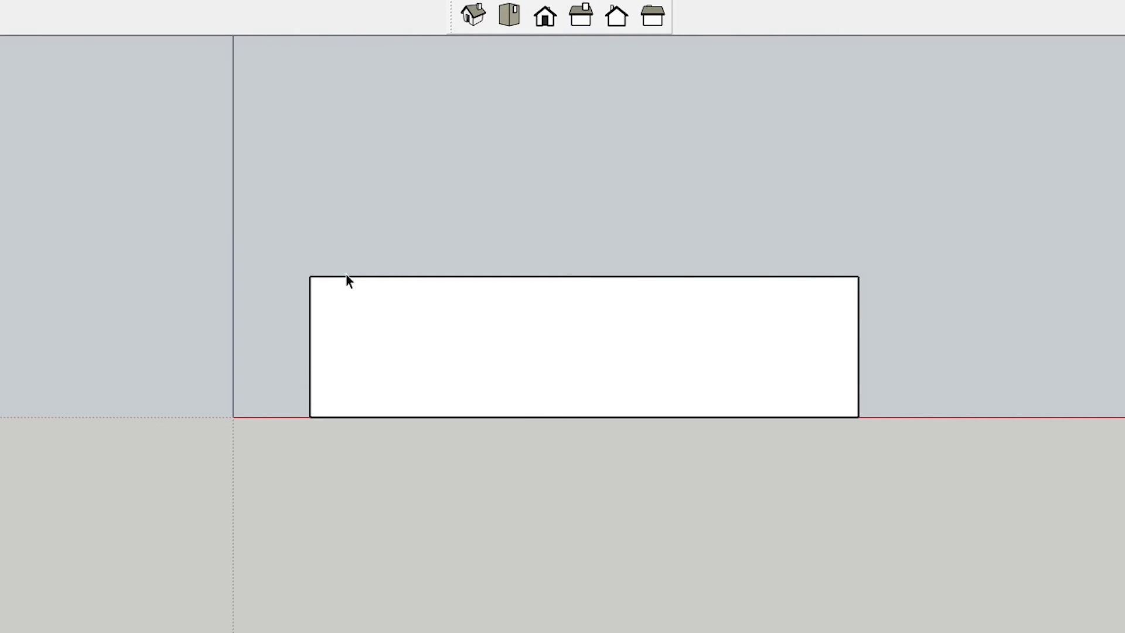
click(609, 11)
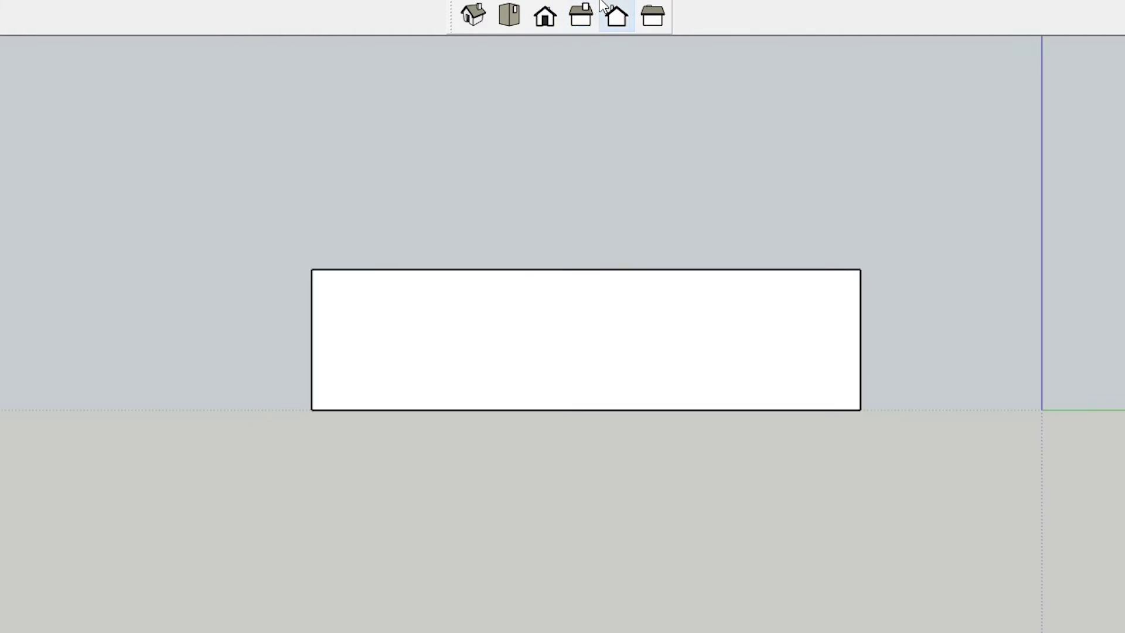
click(653, 15)
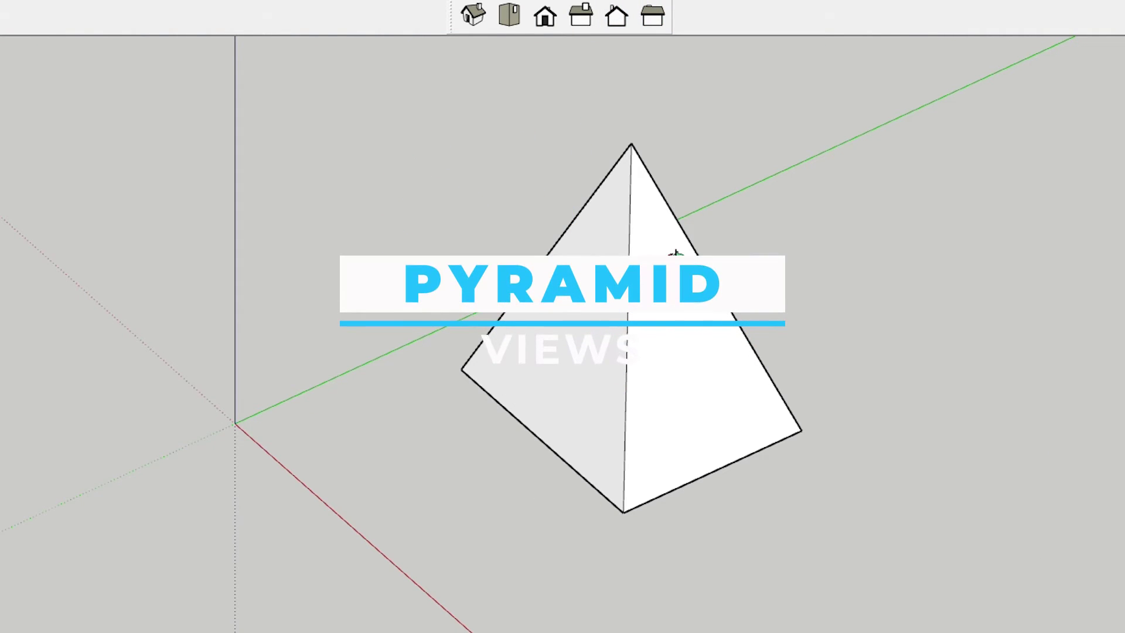
Show the pyramid in the standard isometric view, then looking straight down from the top
middle_drag(675, 255, 682, 253)
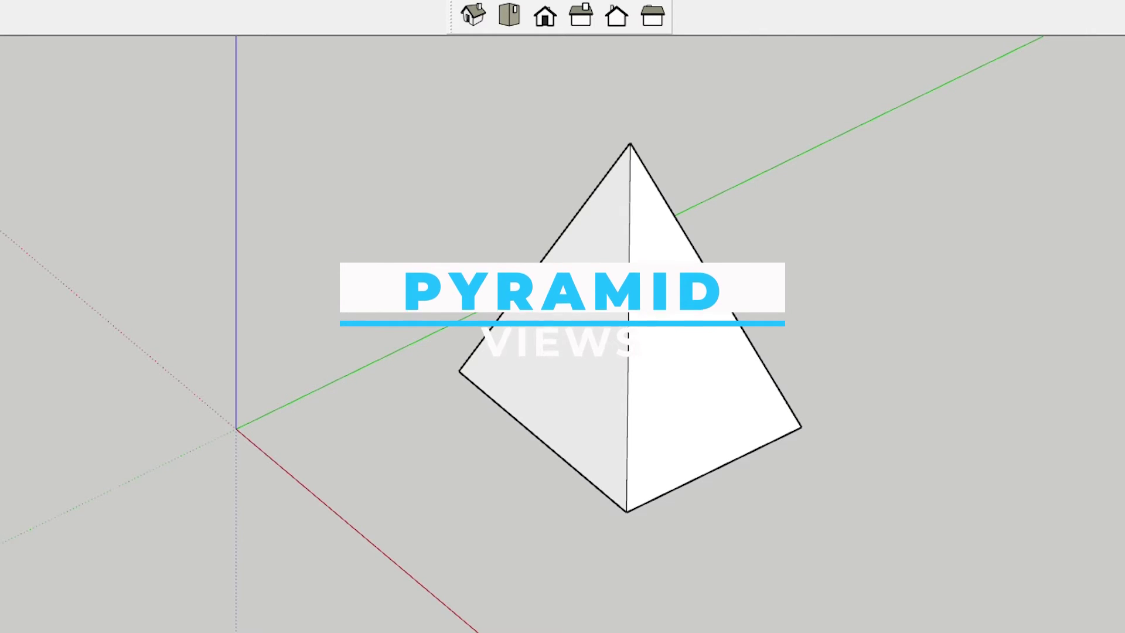
click(473, 15)
mouse_move(658, 244)
middle_down()
mouse_move(156, 402)
mouse_move(627, 364)
mouse_move(1064, 378)
mouse_move(495, 379)
mouse_move(557, 211)
middle_up()
click(511, 12)
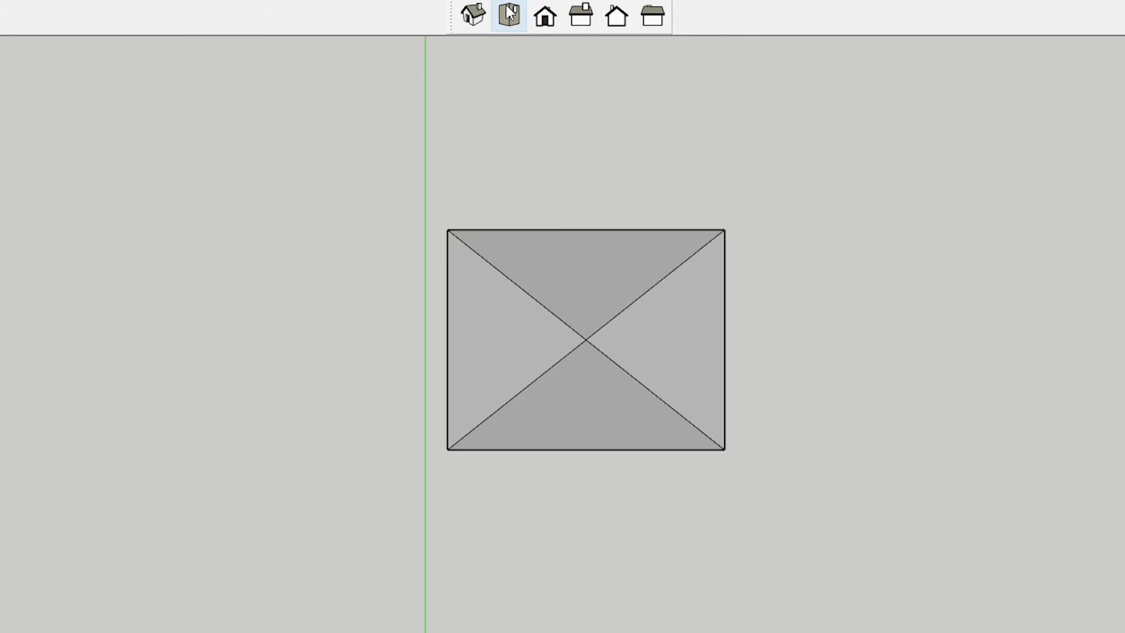
scroll(624, 374, up, 3)
scroll(597, 372, up, 1)
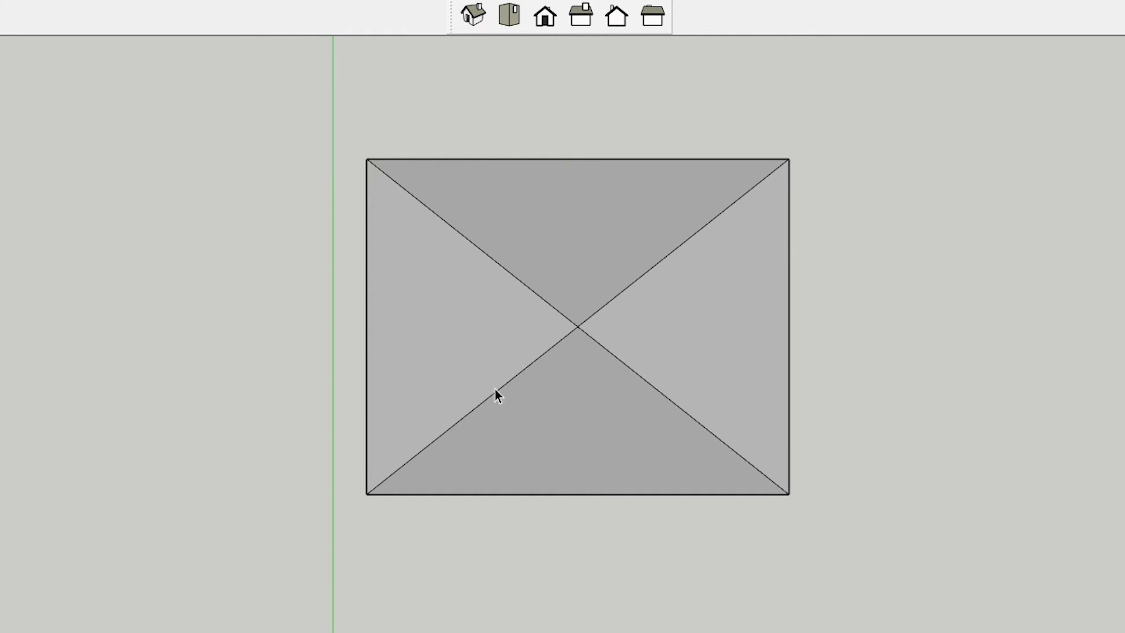
Orbit the pyramid to a tilted perspective, then show its front elevation as a triangle
mouse_move(469, 351)
middle_down()
mouse_move(562, 346)
mouse_move(585, 164)
middle_up()
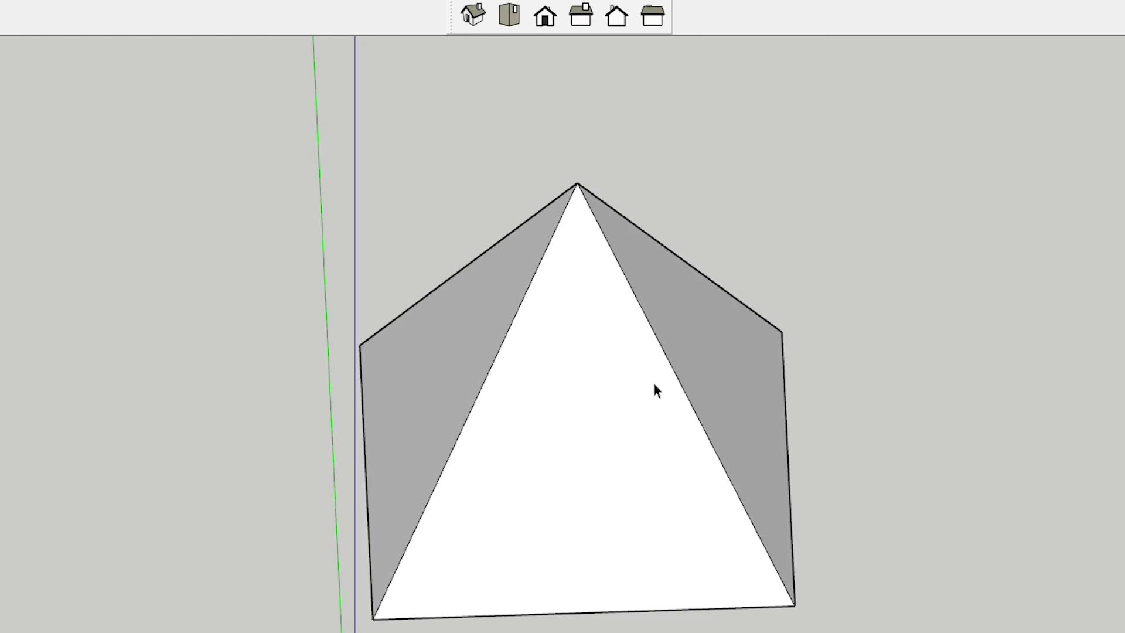
mouse_move(643, 387)
middle_down()
mouse_move(531, 441)
mouse_move(554, 413)
middle_up()
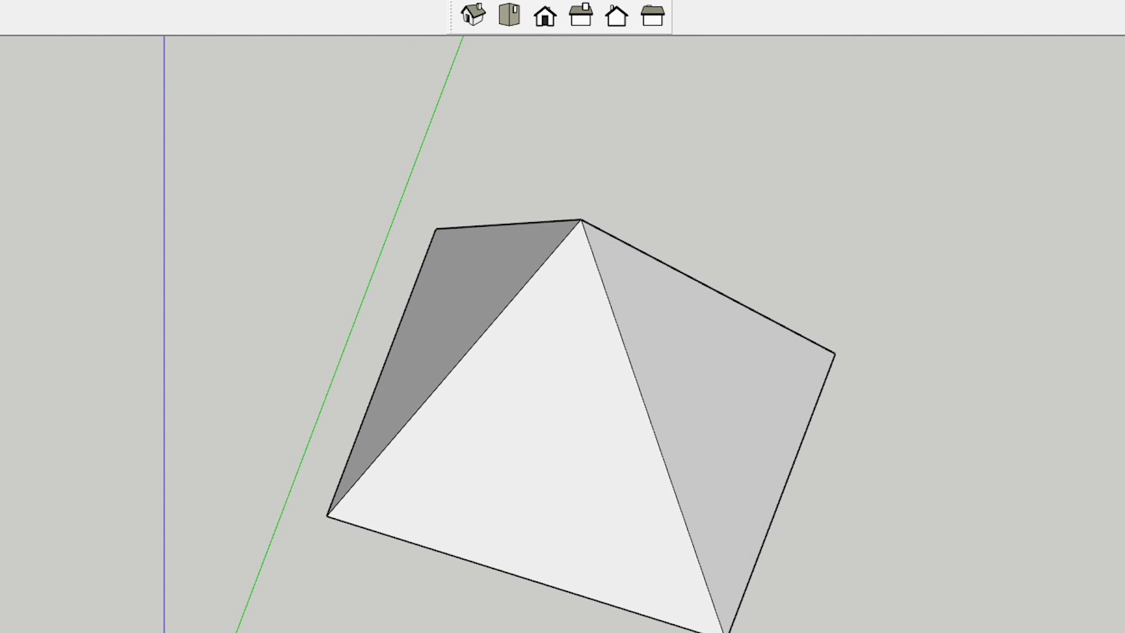
click(545, 8)
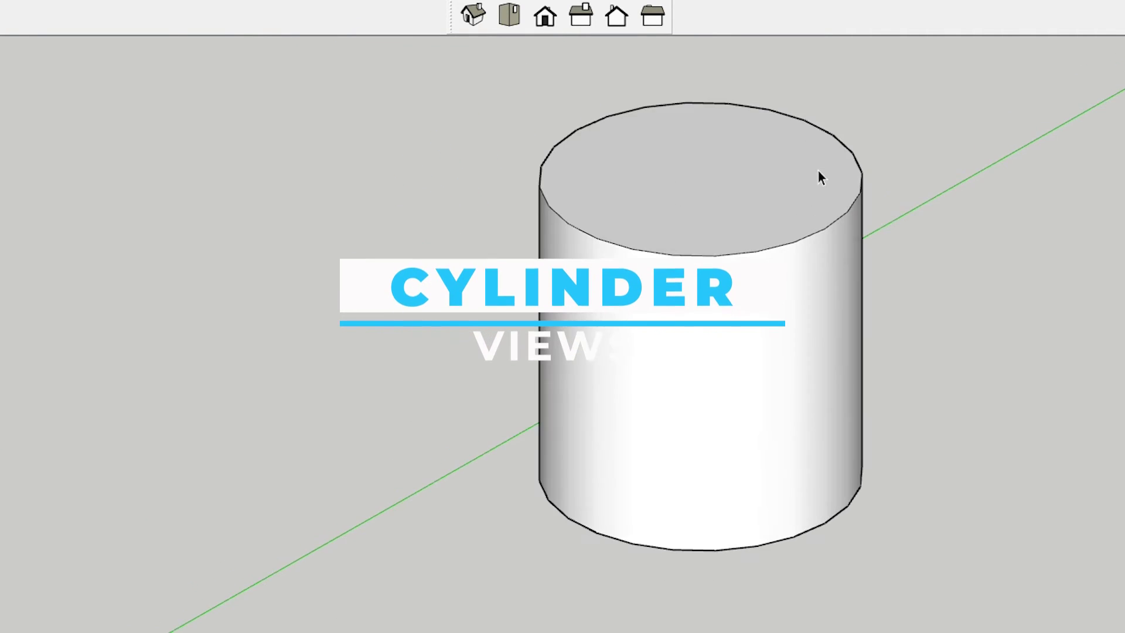
scroll(818, 176, down, 5)
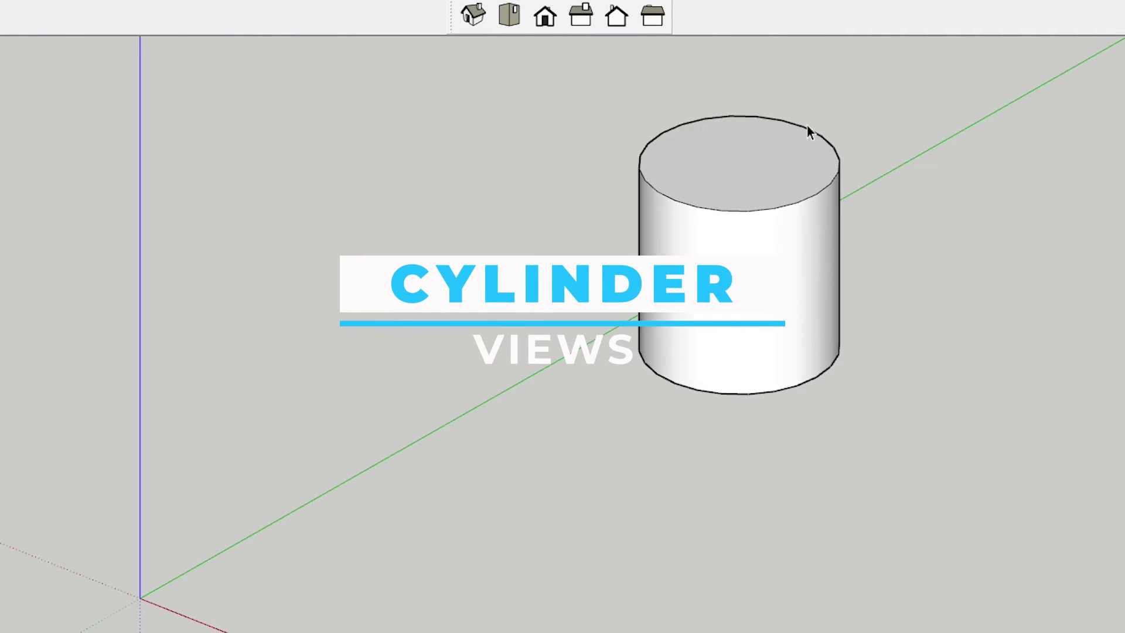
Show the cylinder in isometric and top views, then orbit and show its front view
click(472, 11)
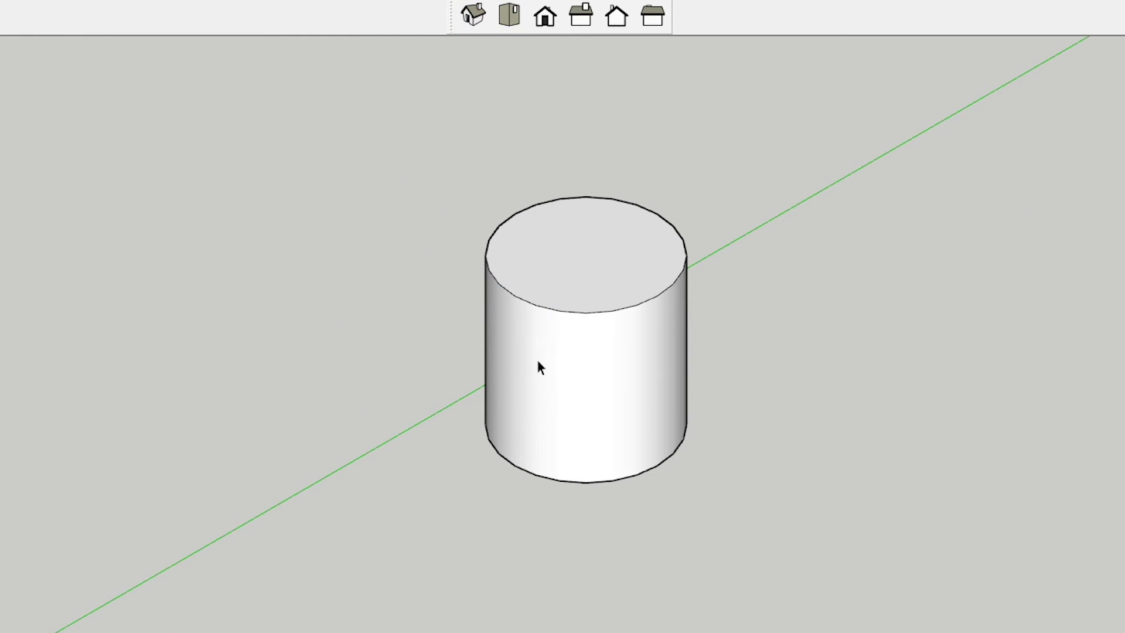
click(511, 6)
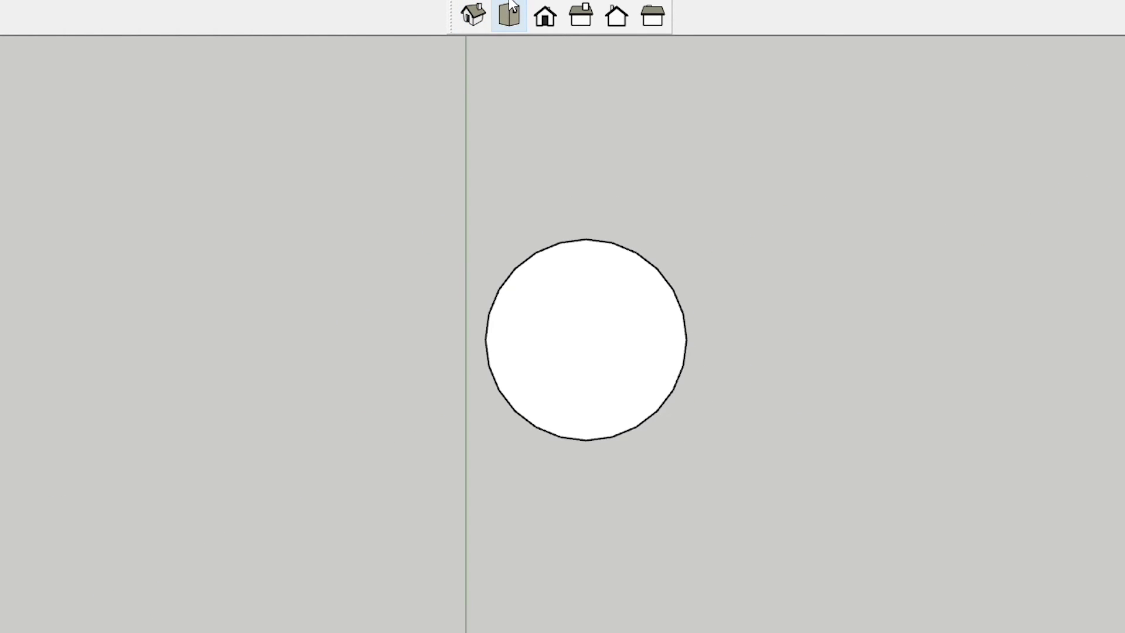
scroll(598, 386, up, 2)
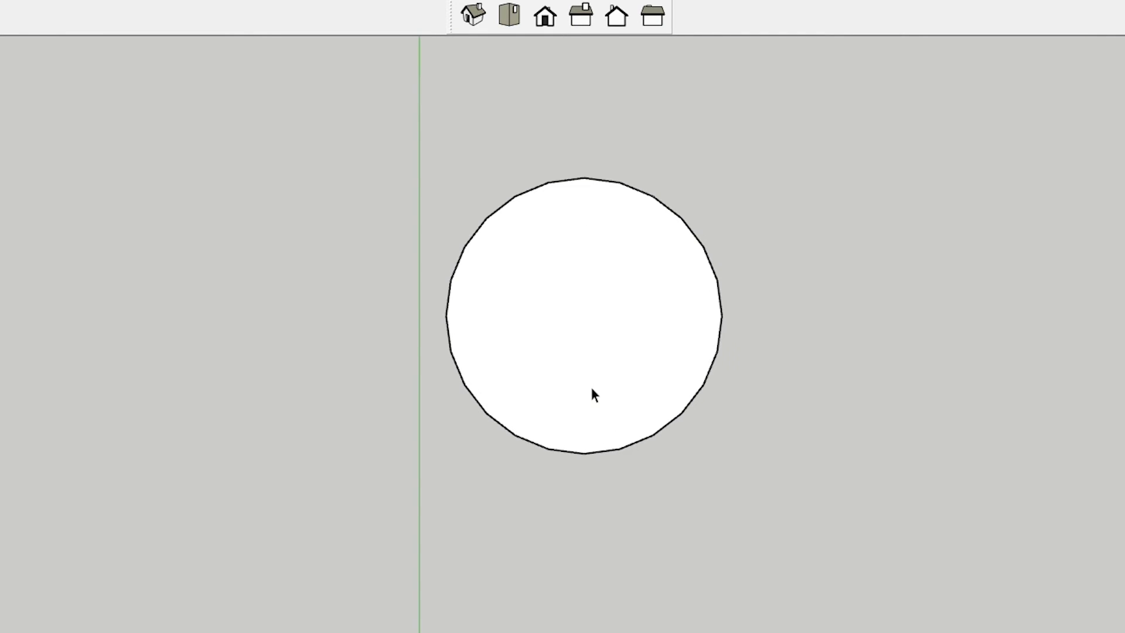
scroll(620, 466, up, 1)
mouse_move(620, 465)
middle_down()
mouse_move(520, 314)
mouse_move(484, 218)
mouse_move(540, 182)
middle_up()
click(560, 3)
scroll(541, 331, up, 1)
scroll(579, 284, down, 1)
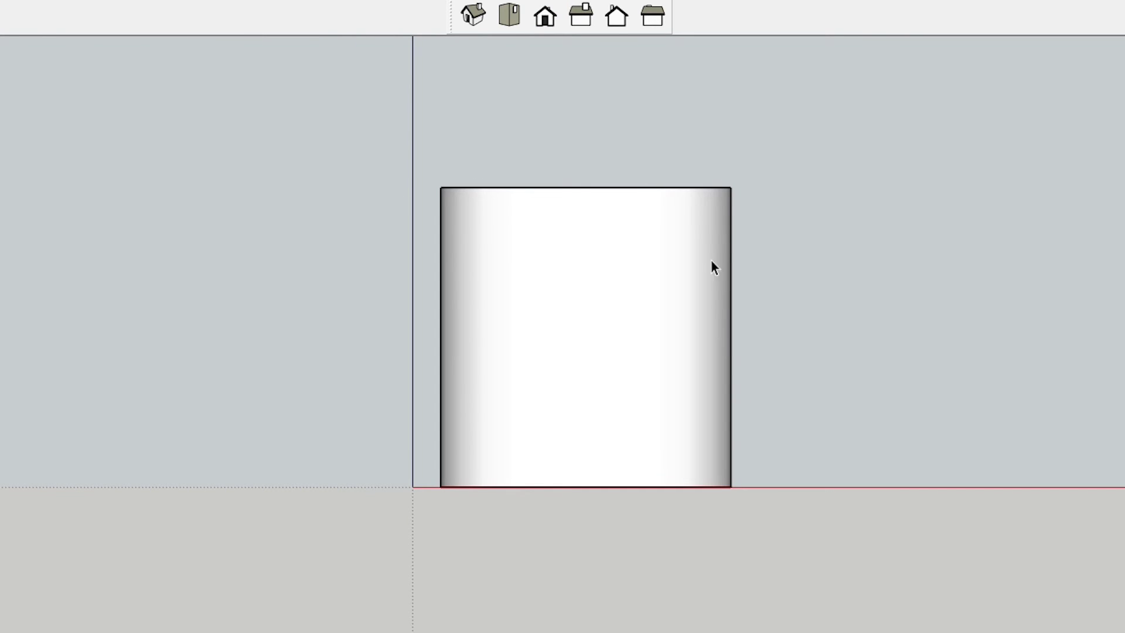
scroll(544, 226, up, 1)
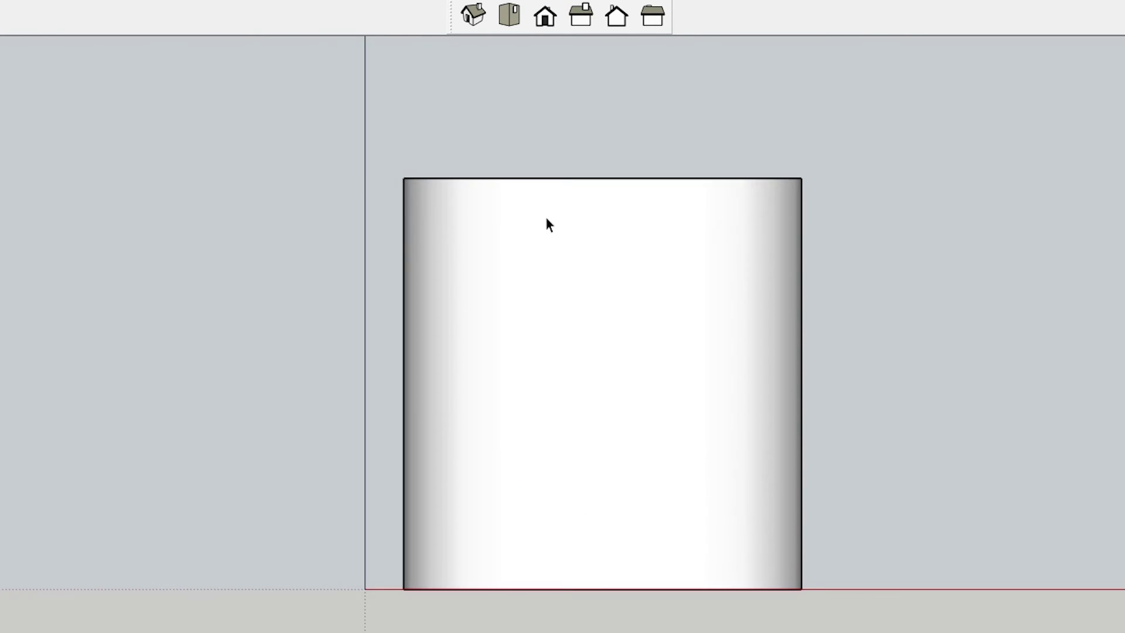
scroll(582, 204, down, 2)
Alternate the cylinder's front view with tilted orbits showing its top, then orbit the half-cylinder
mouse_move(630, 171)
middle_down()
mouse_move(595, 251)
mouse_move(704, 168)
middle_up()
click(544, 15)
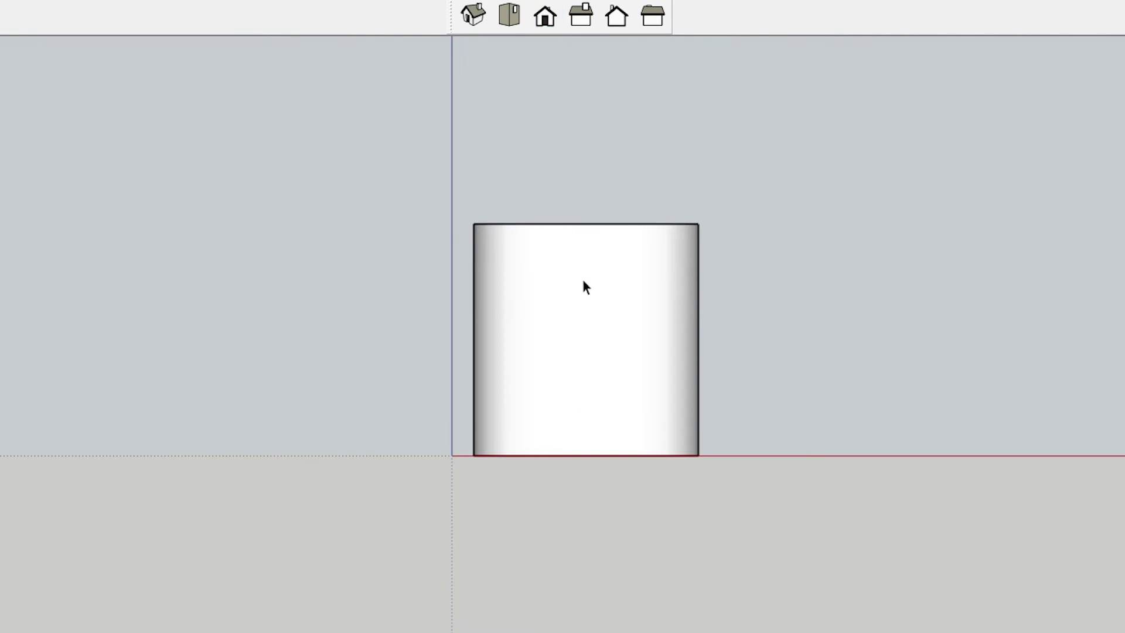
scroll(585, 306, up, 1)
scroll(588, 312, up, 1)
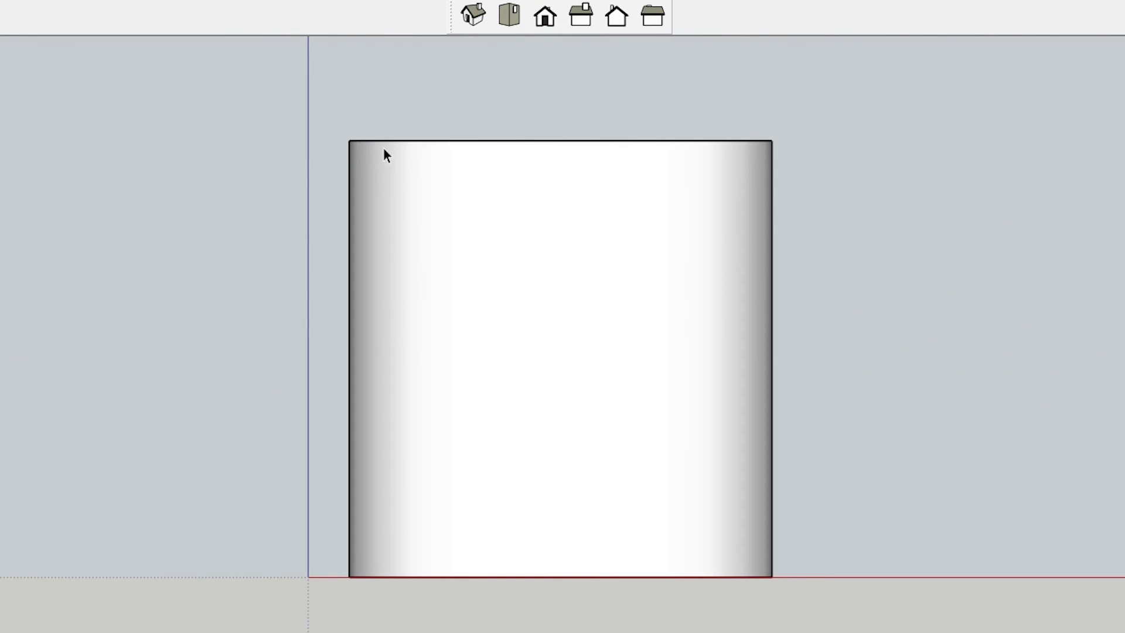
scroll(662, 224, down, 1)
mouse_move(663, 223)
middle_down()
mouse_move(610, 346)
mouse_move(693, 321)
middle_up()
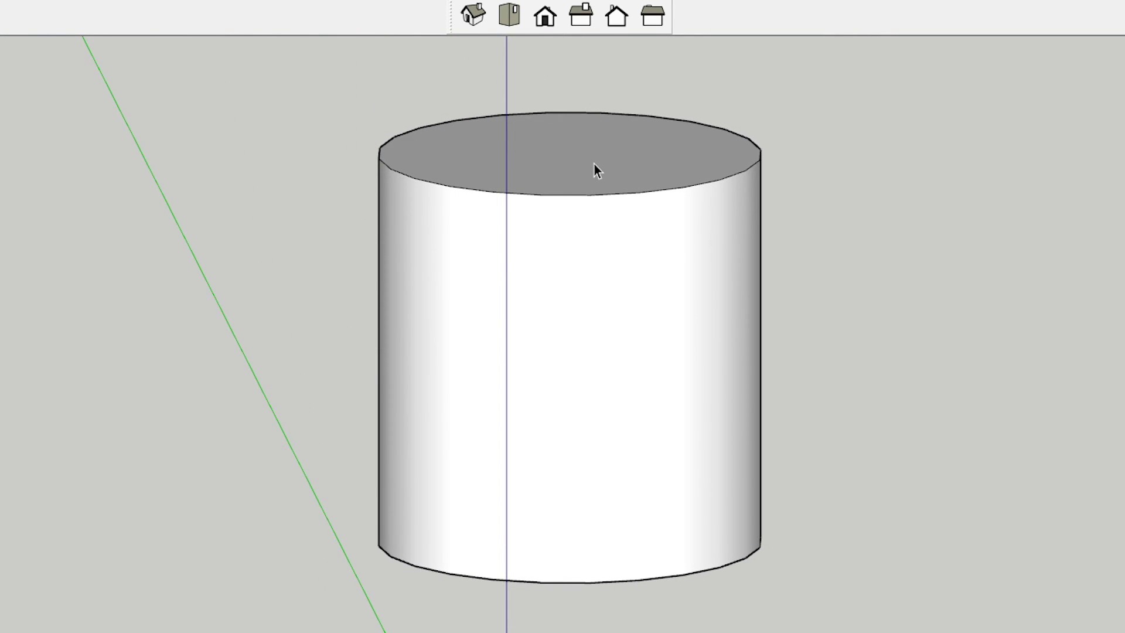
click(546, 15)
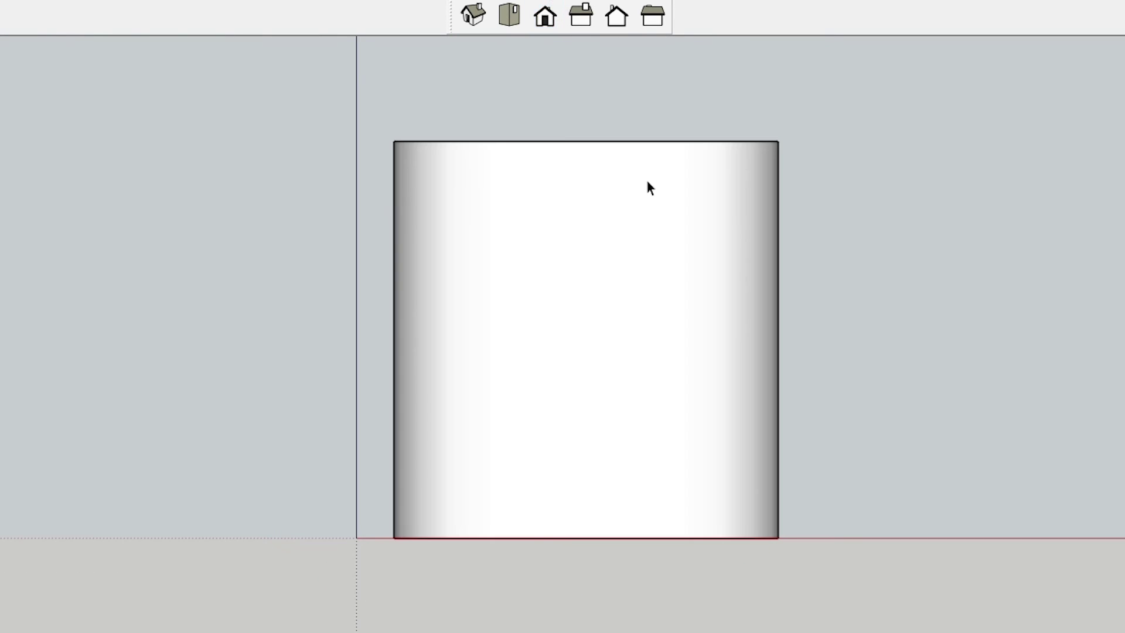
middle_drag(645, 177, 648, 217)
scroll(554, 314, down, 3)
scroll(507, 449, up, 2)
scroll(616, 317, up, 1)
scroll(626, 268, up, 1)
mouse_move(627, 268)
middle_down()
mouse_move(627, 321)
mouse_move(395, 314)
mouse_move(659, 317)
mouse_move(946, 261)
mouse_move(673, 317)
mouse_move(482, 329)
middle_up()
scroll(504, 347, up, 2)
scroll(509, 347, down, 1)
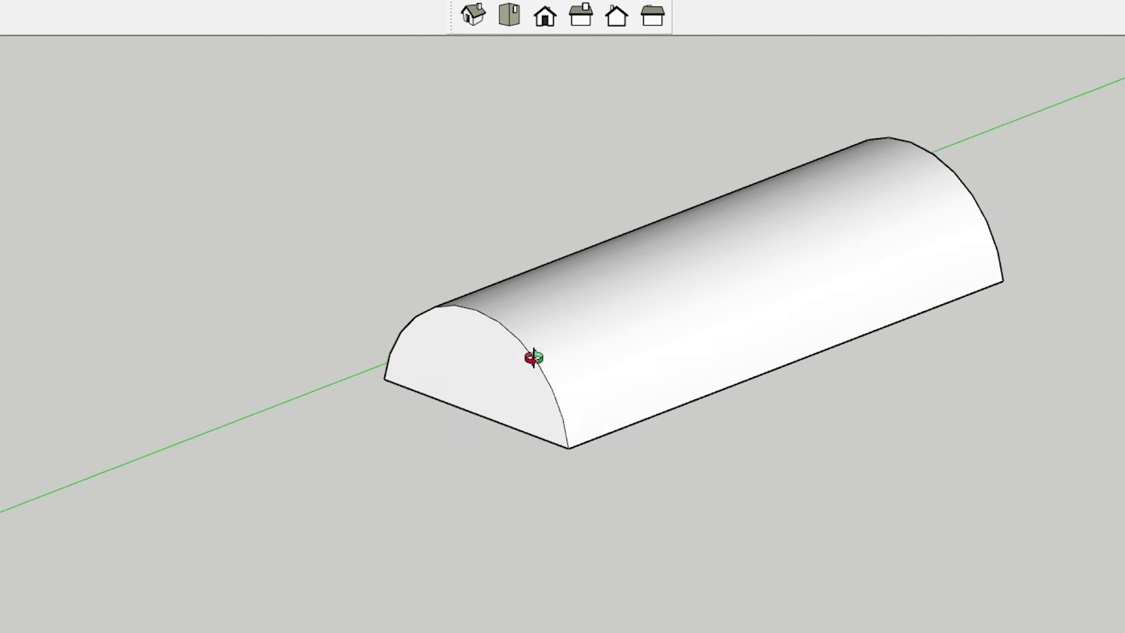
Orbit the half-cylinder, then show its semicircular front, its isometric view and its top view
mouse_move(554, 363)
middle_down()
mouse_move(798, 320)
mouse_move(868, 185)
mouse_move(727, 291)
middle_up()
click(544, 16)
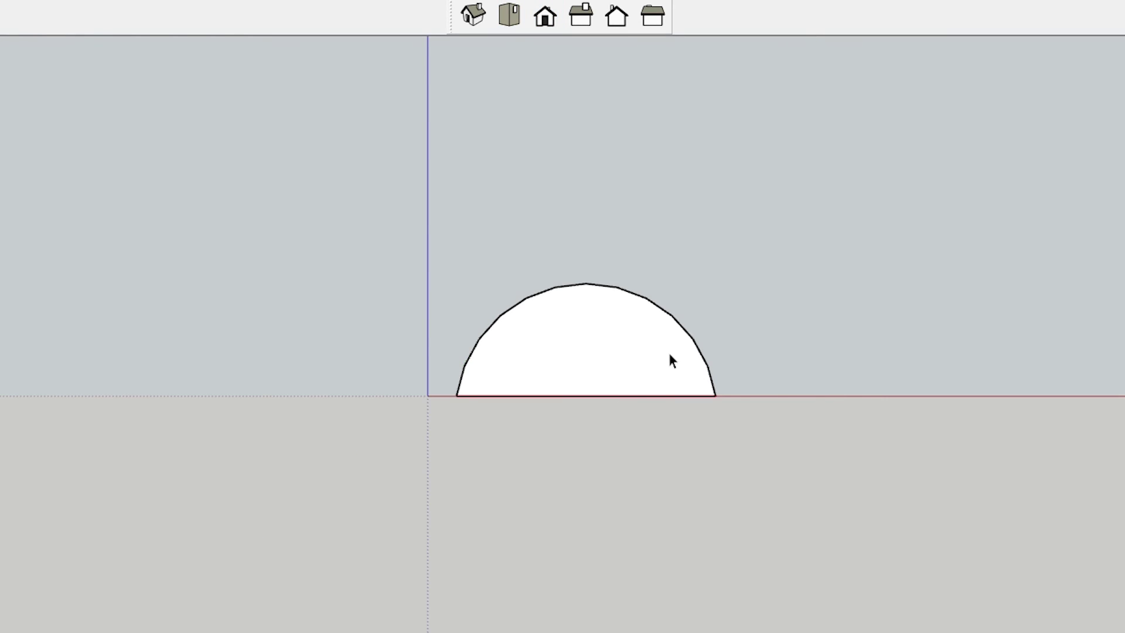
scroll(646, 369, up, 3)
click(473, 15)
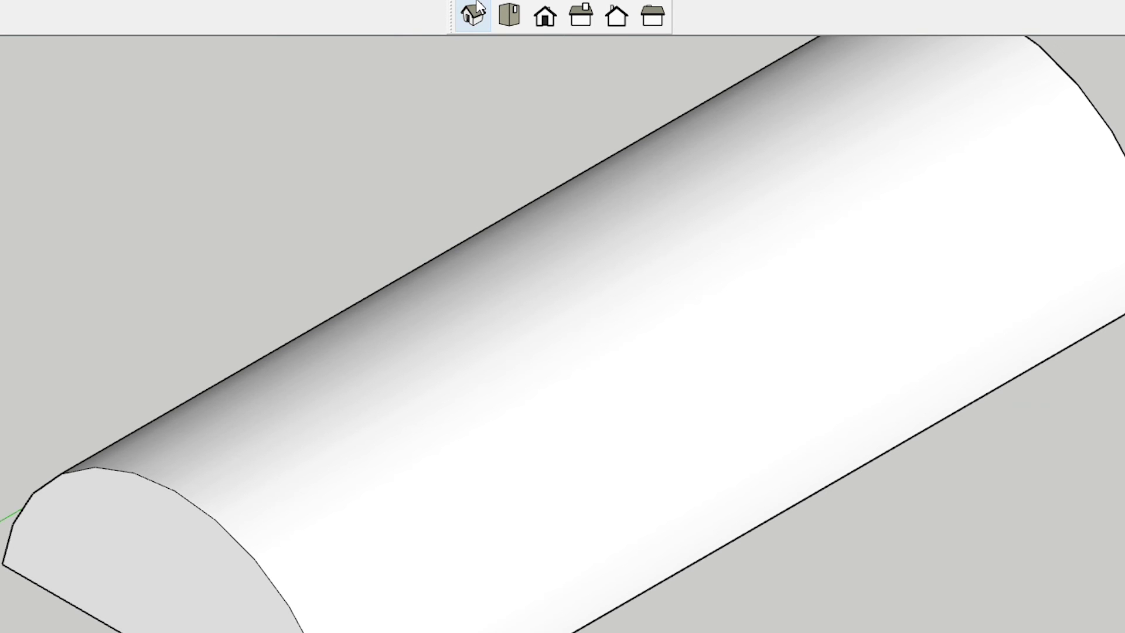
scroll(638, 205, down, 2)
scroll(554, 325, down, 1)
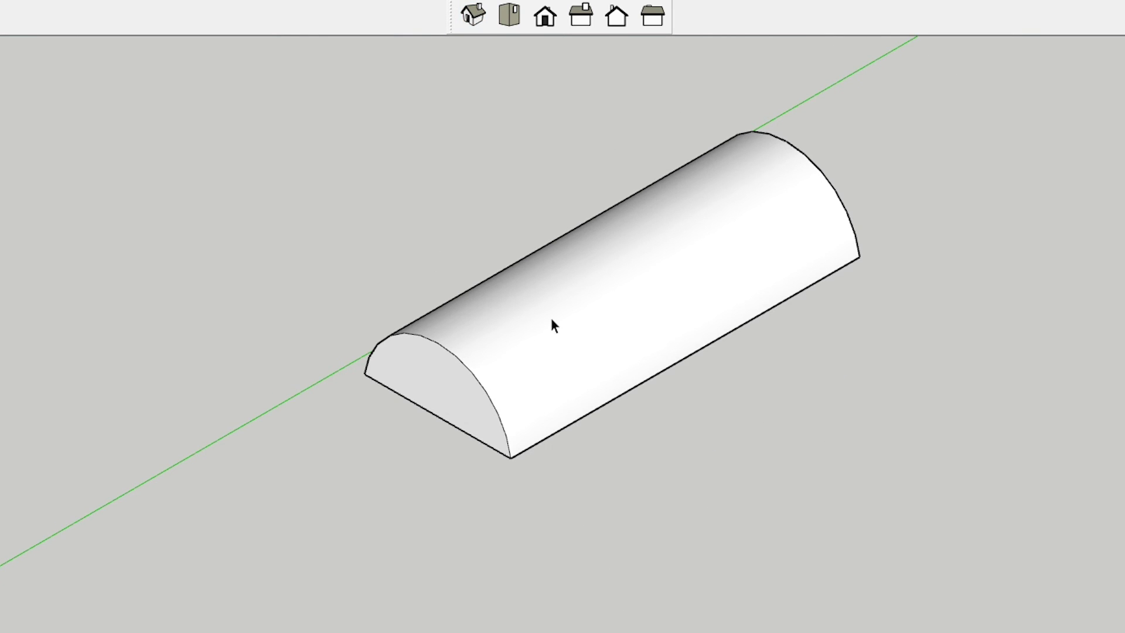
click(510, 15)
scroll(554, 149, down, 2)
scroll(546, 213, up, 1)
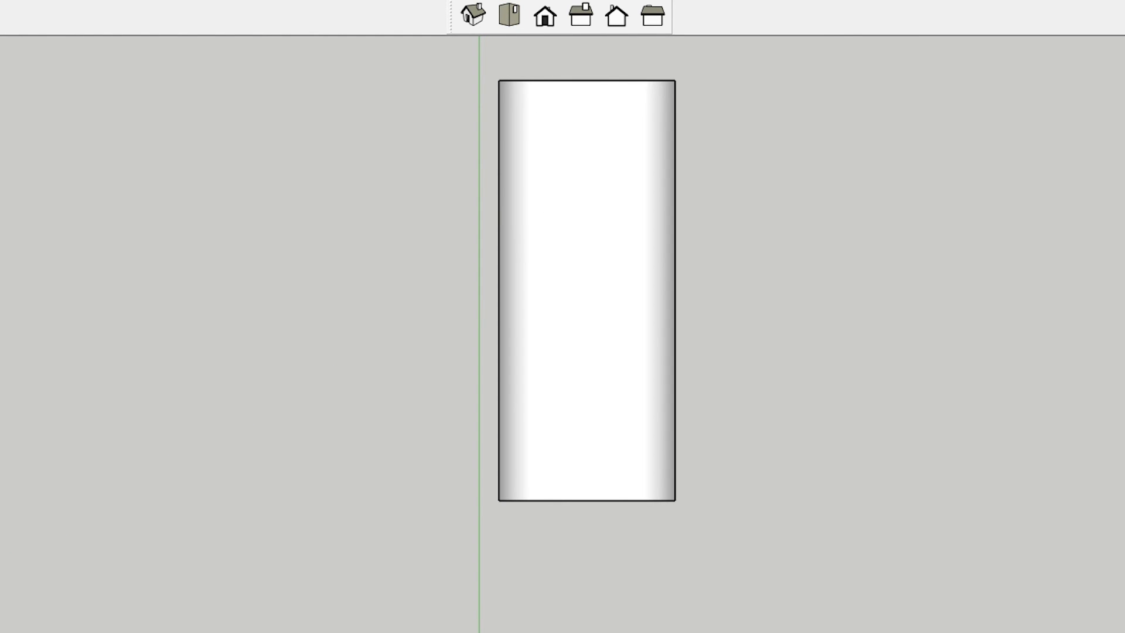
scroll(363, 230, up, 2)
scroll(364, 231, down, 1)
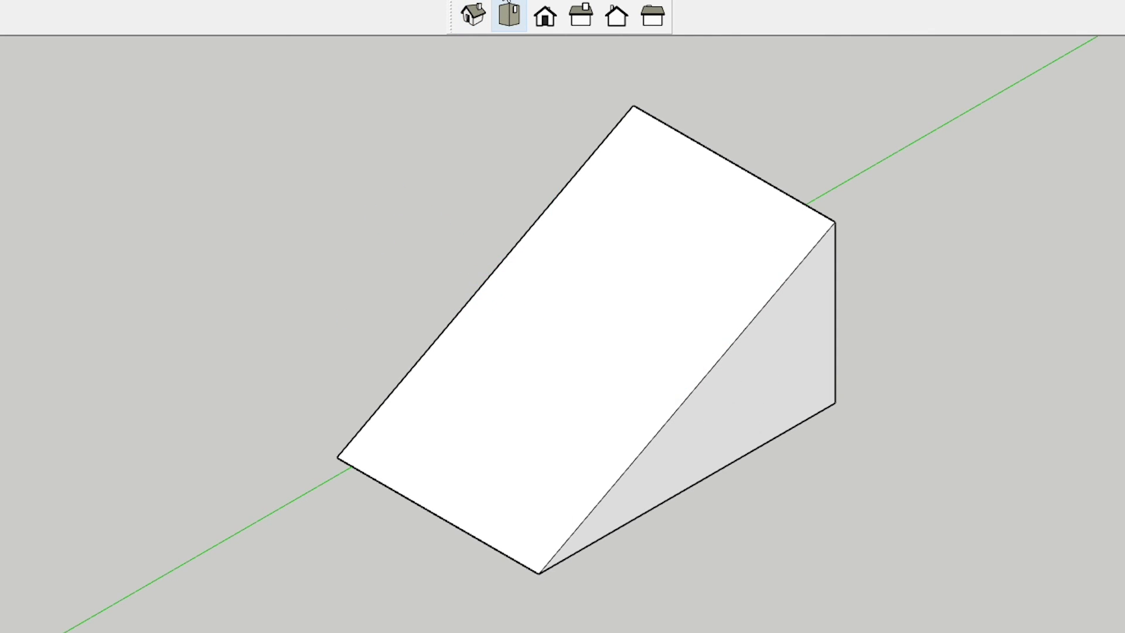
Show the wedge from the top, the front, and each side as triangular profiles
click(508, 7)
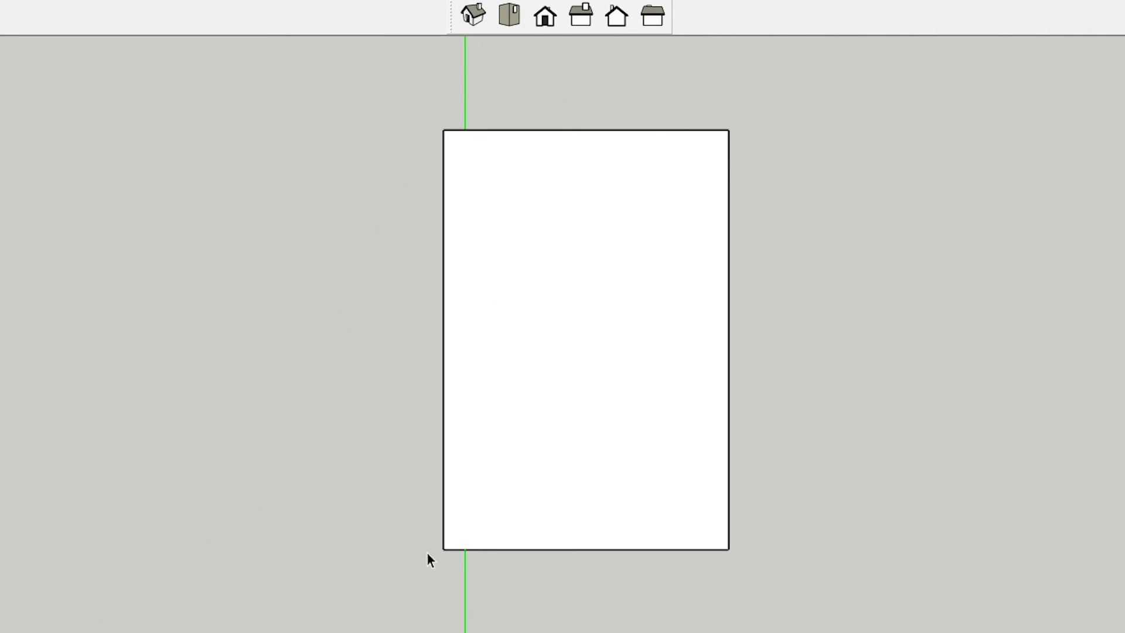
click(545, 15)
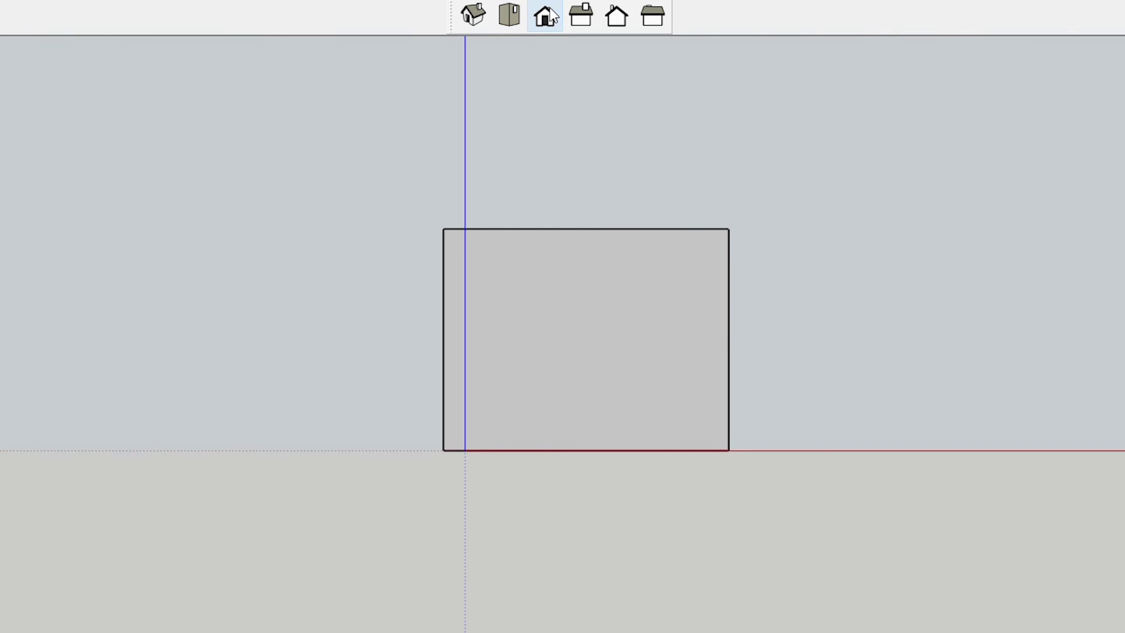
click(576, 11)
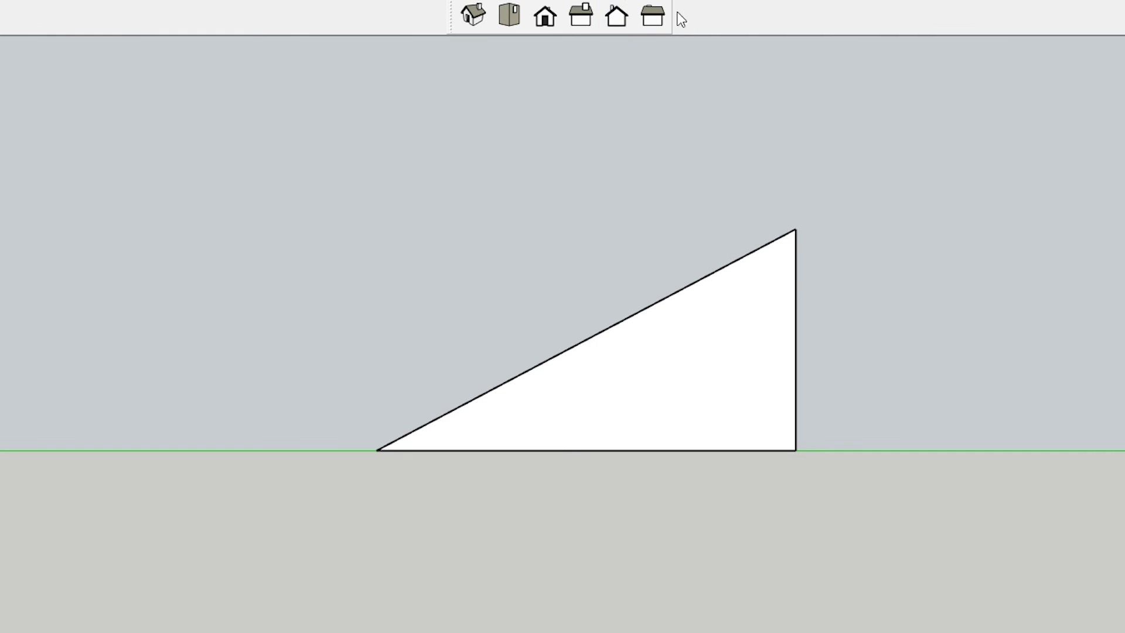
click(654, 7)
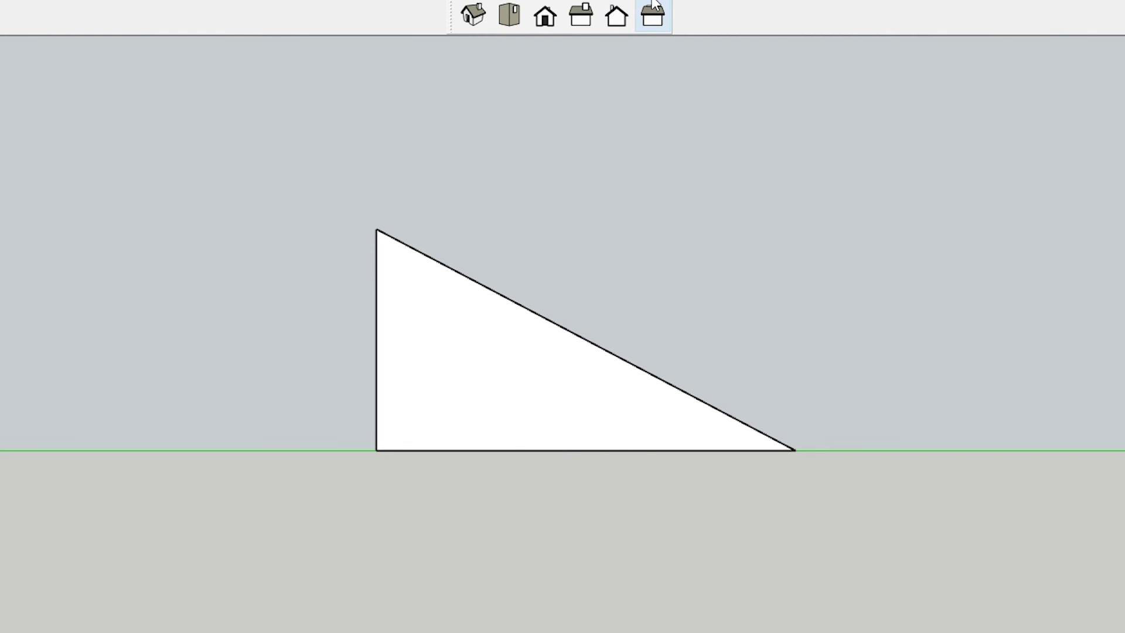
Revisit the wedge's side, back and front views, then orbit out toward all shapes
click(581, 9)
click(628, 4)
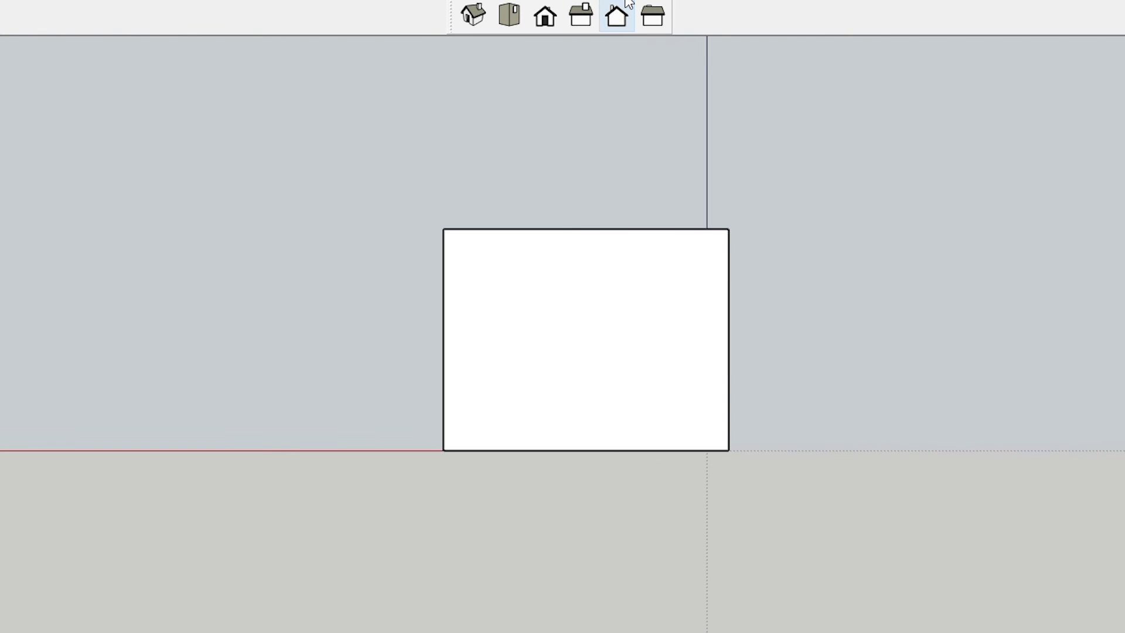
click(545, 13)
mouse_move(652, 234)
middle_down()
mouse_move(221, 299)
mouse_move(358, 324)
mouse_move(252, 466)
middle_up()
scroll(493, 307, up, 2)
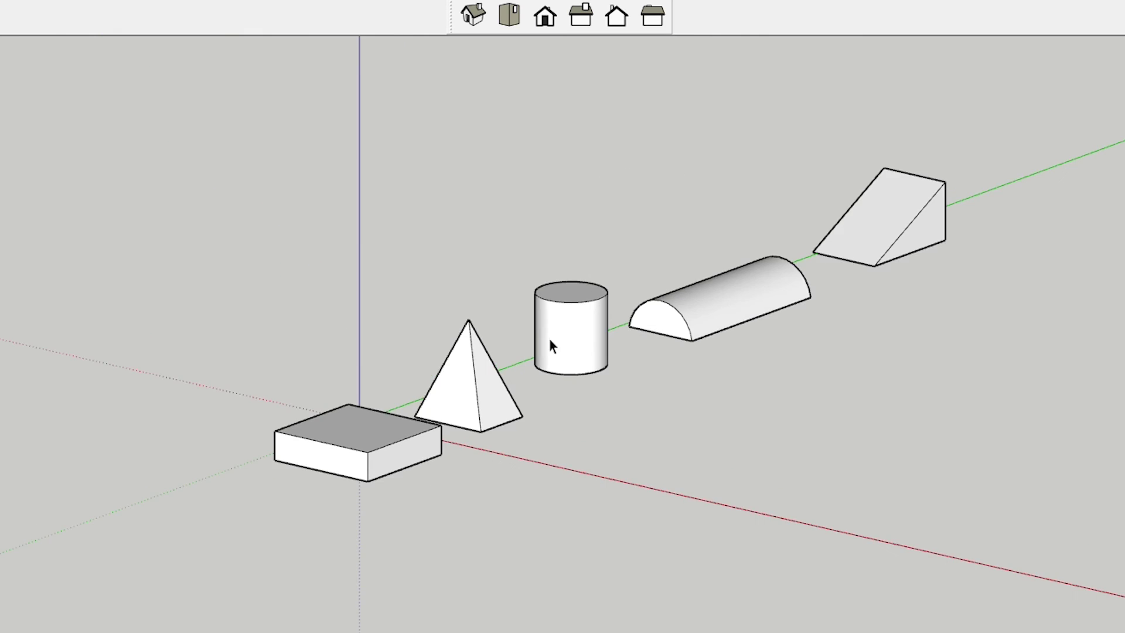
scroll(567, 335, up, 2)
scroll(721, 334, up, 2)
Orbit the row of cuboid, pyramid, cylinder, half-cylinder and wedge from a few angles
mouse_move(758, 316)
middle_down()
mouse_move(610, 321)
mouse_move(746, 262)
middle_up()
scroll(587, 298, down, 2)
scroll(672, 276, up, 2)
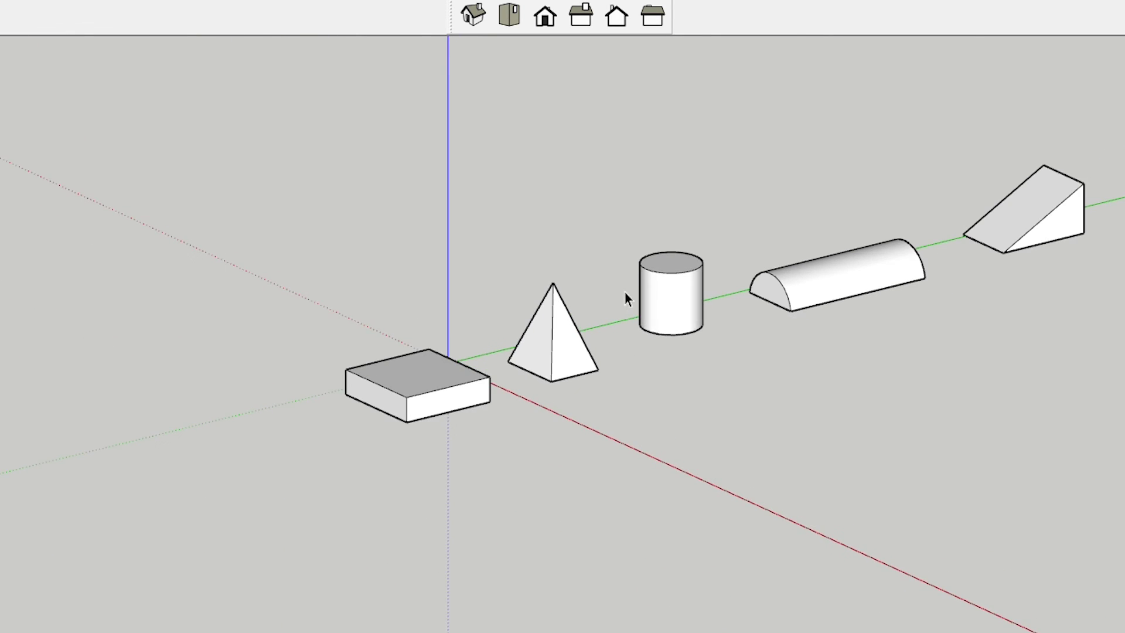
scroll(770, 233, up, 1)
scroll(787, 235, up, 2)
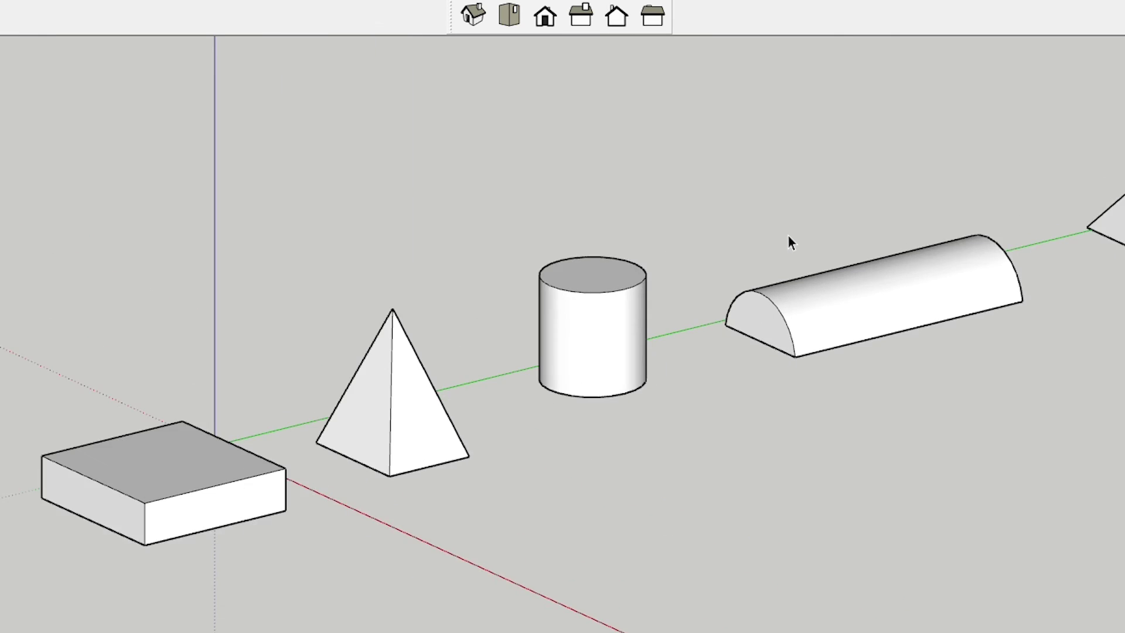
scroll(787, 234, down, 2)
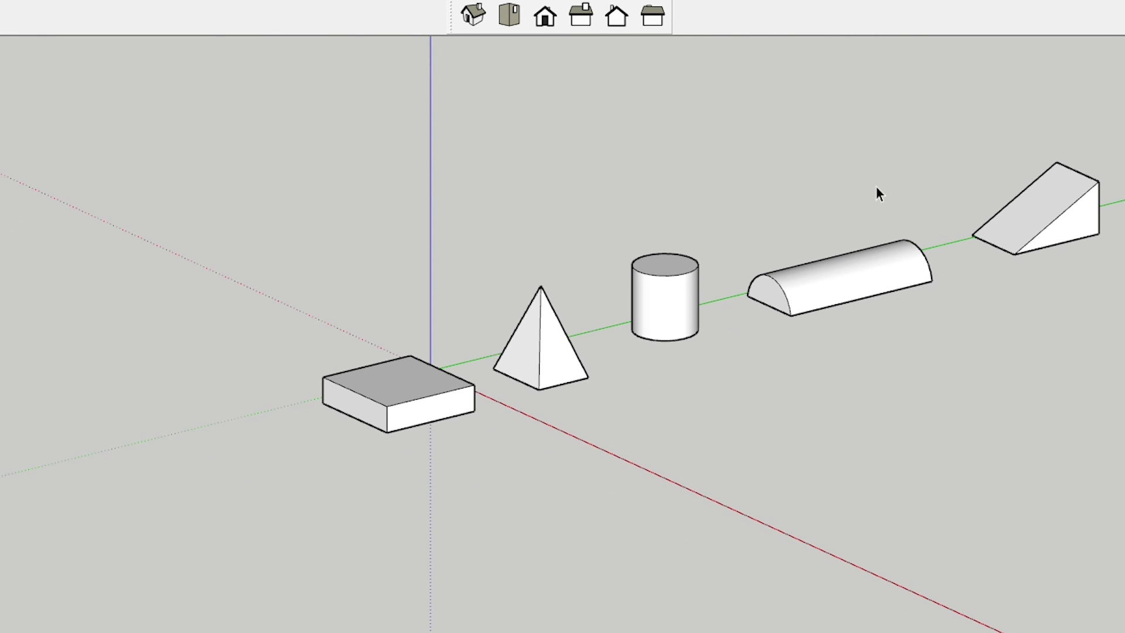
scroll(808, 231, up, 2)
scroll(795, 249, down, 2)
scroll(795, 249, down, 1)
scroll(874, 166, up, 1)
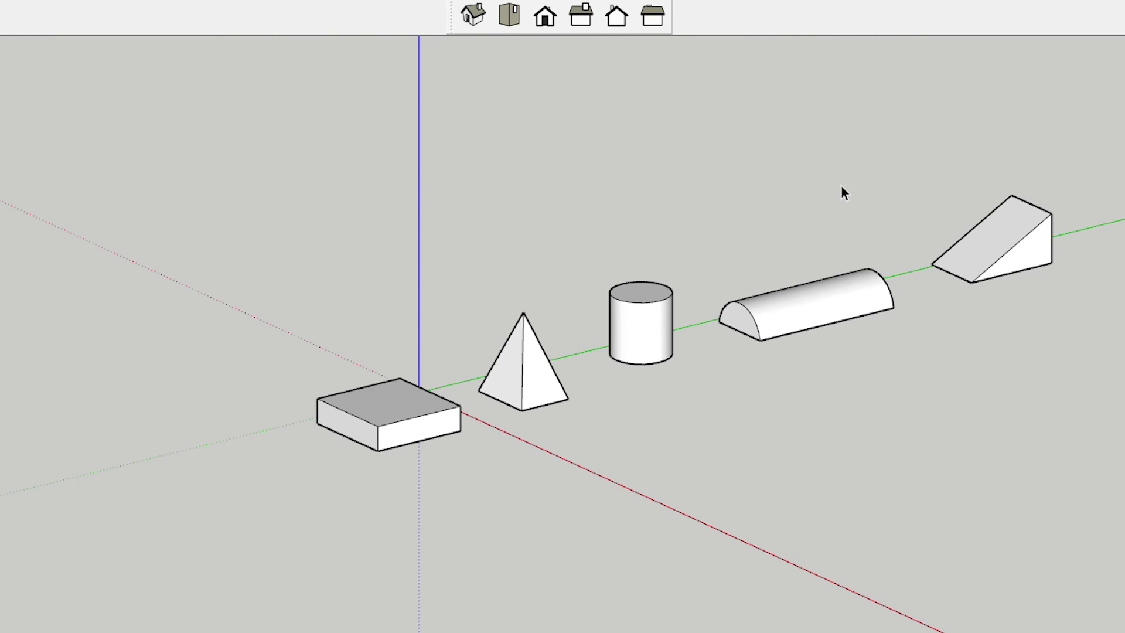
scroll(837, 232, up, 1)
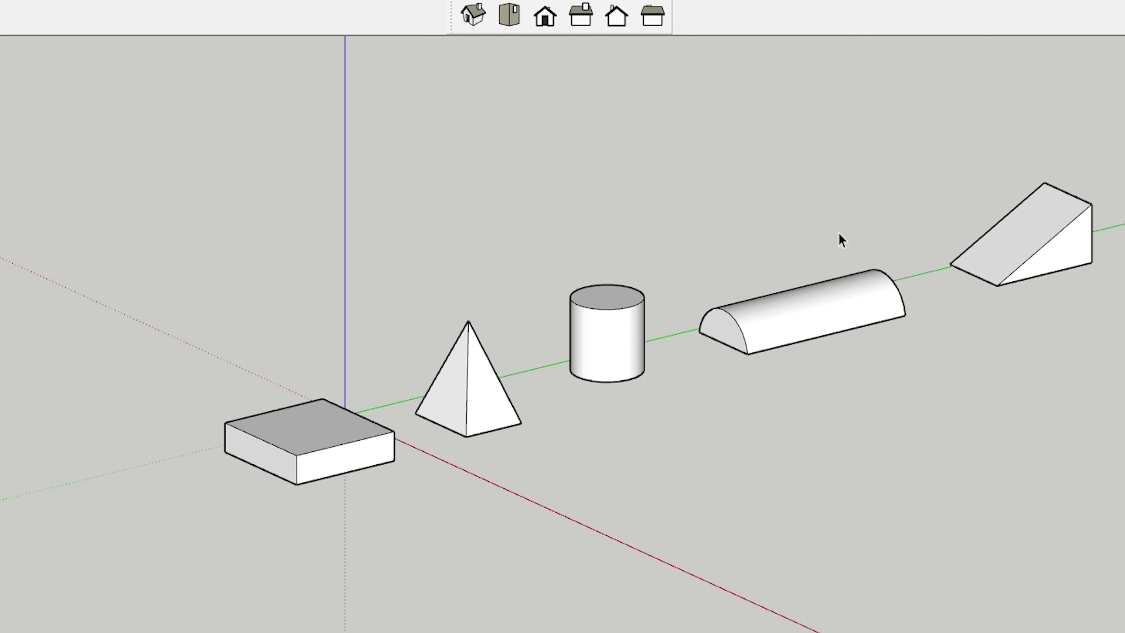
mouse_move(877, 270)
middle_down()
mouse_move(867, 291)
mouse_move(791, 296)
mouse_move(746, 272)
mouse_move(909, 285)
mouse_move(945, 241)
middle_up()
scroll(586, 352, up, 1)
scroll(586, 351, up, 1)
scroll(651, 359, down, 2)
middle_drag(752, 278, 713, 335)
scroll(738, 411, up, 1)
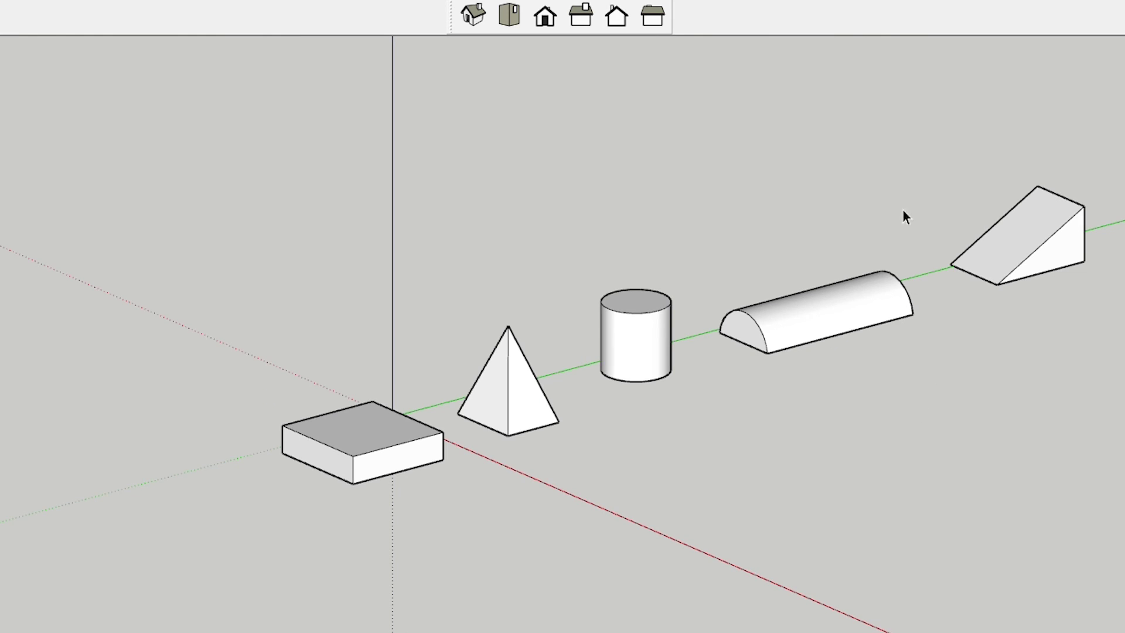